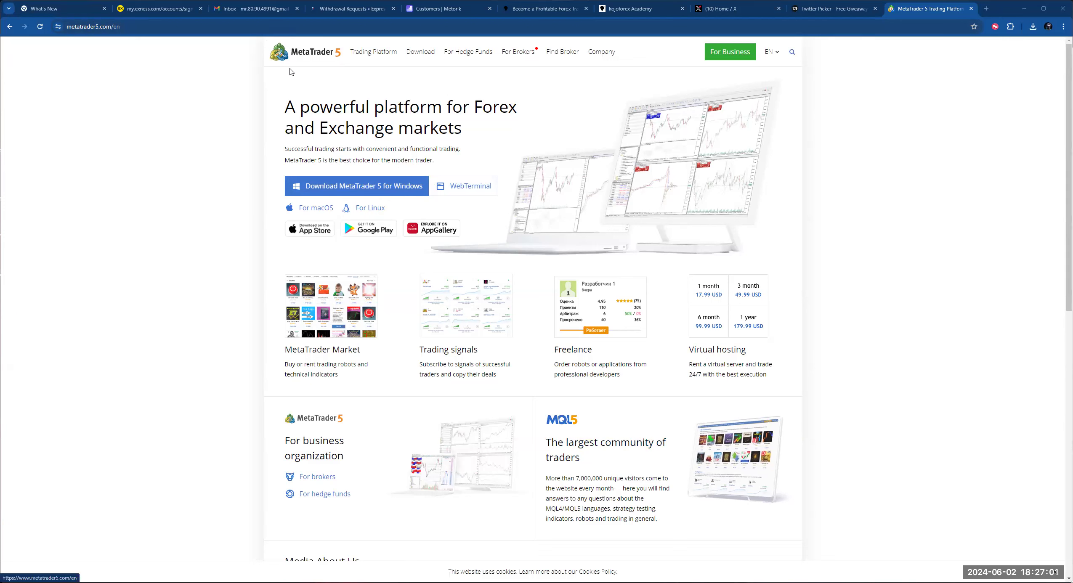
- Search the web in a new tab for "exness platform download" and open the Exness MetaTrader 5 page
left_click(988, 12)
type("exnes")
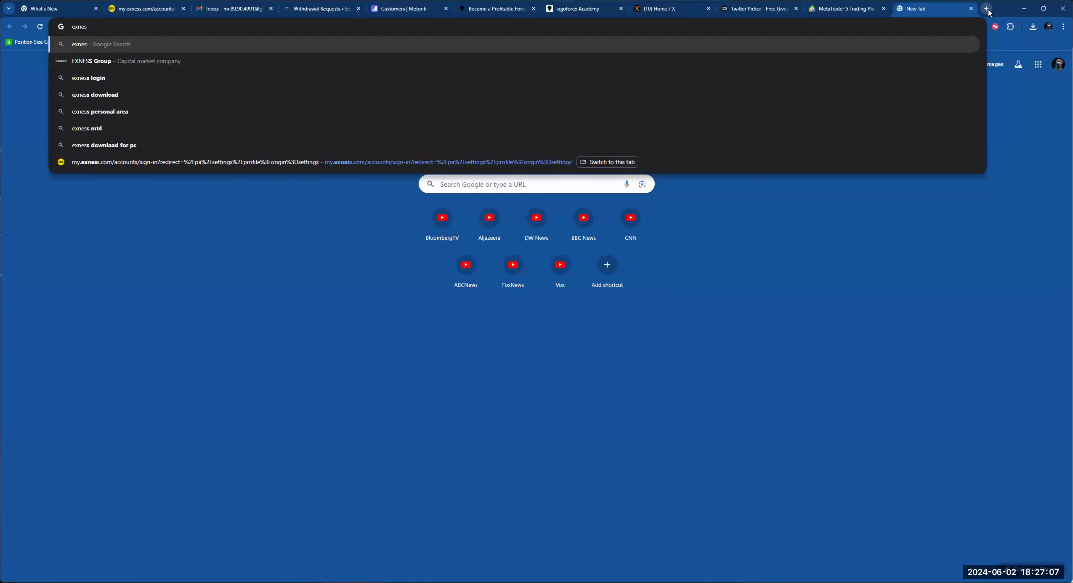
type(" plat")
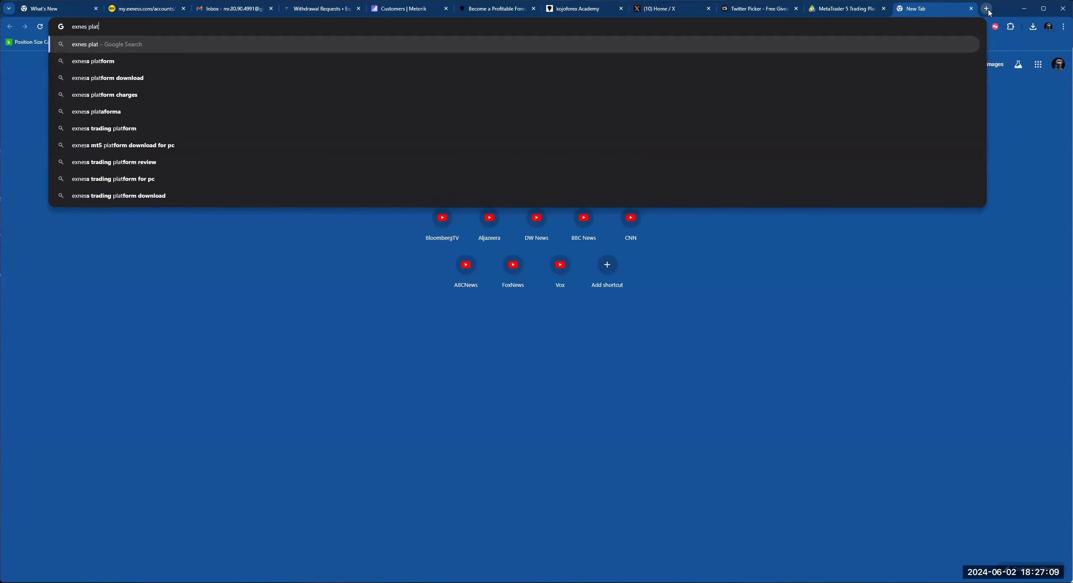
key("Down")
key("Down")
key("Return")
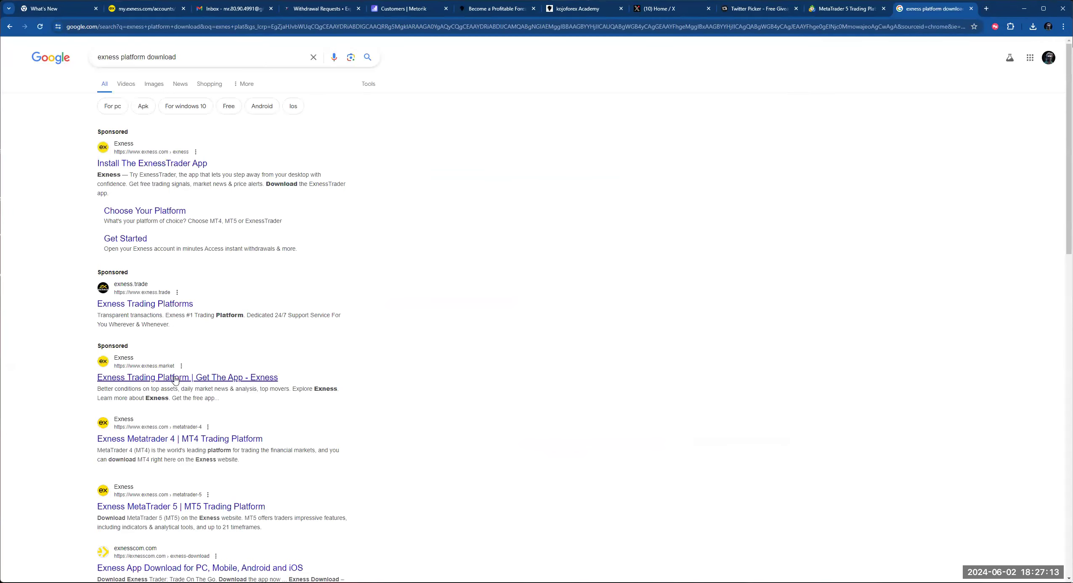
left_click(253, 506)
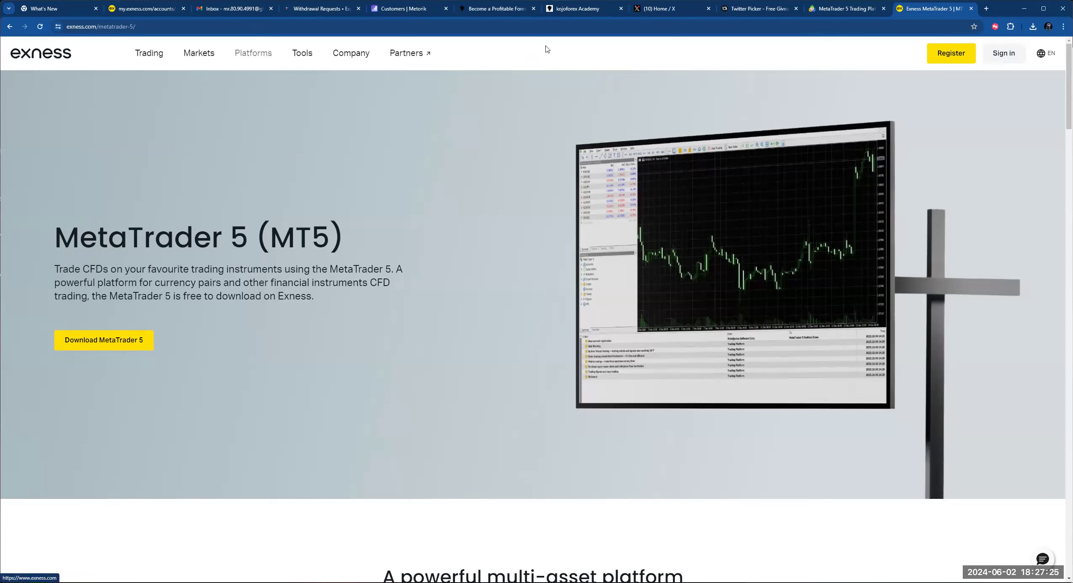
- Compare the official MetaTrader 5 website with the Exness MetaTrader 5 download page
left_click(843, 14)
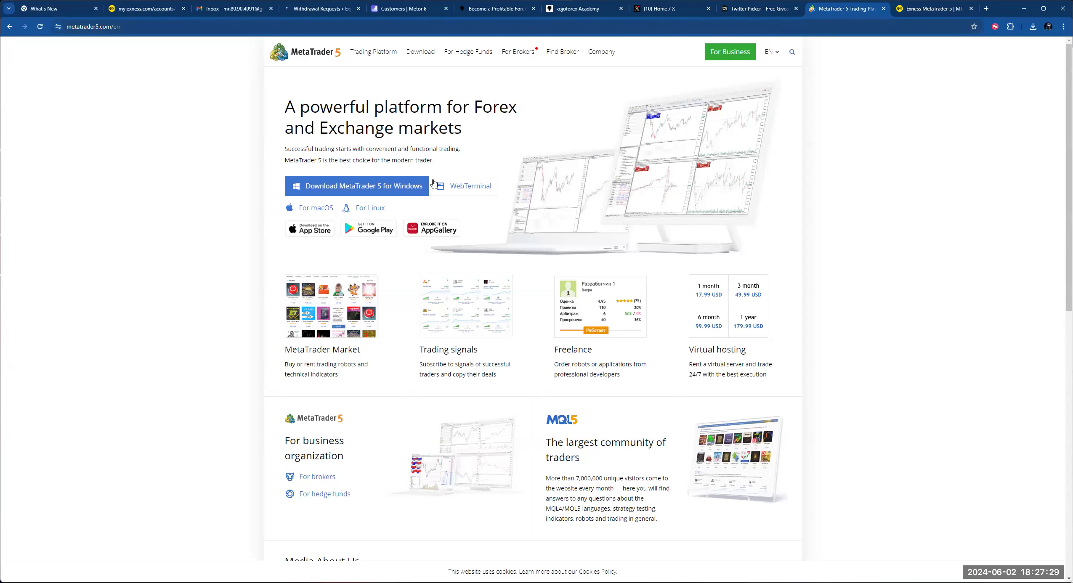
key("ctrl+Tab")
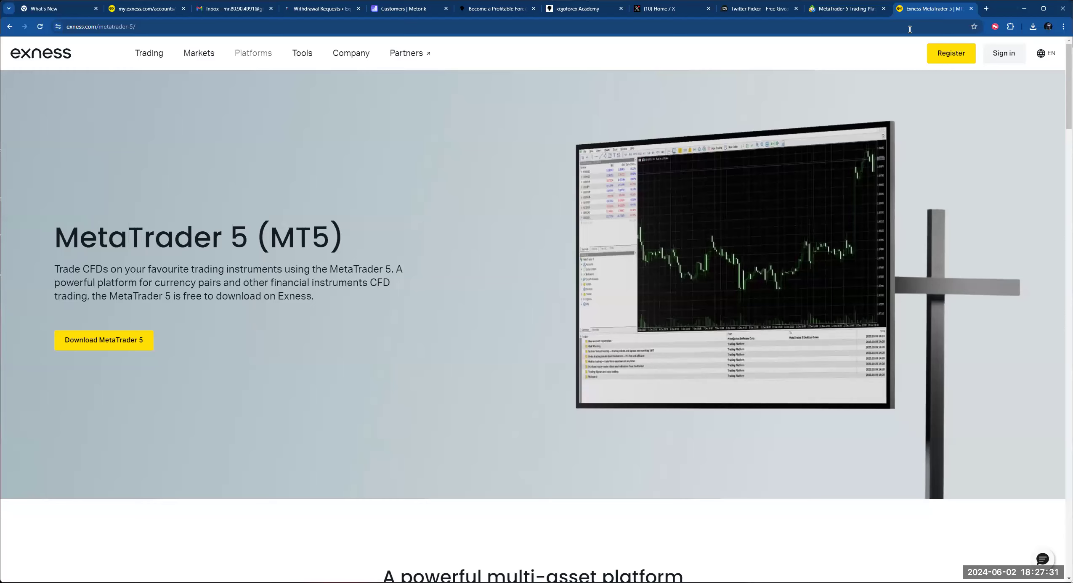
scroll(808, 228, "down", 10)
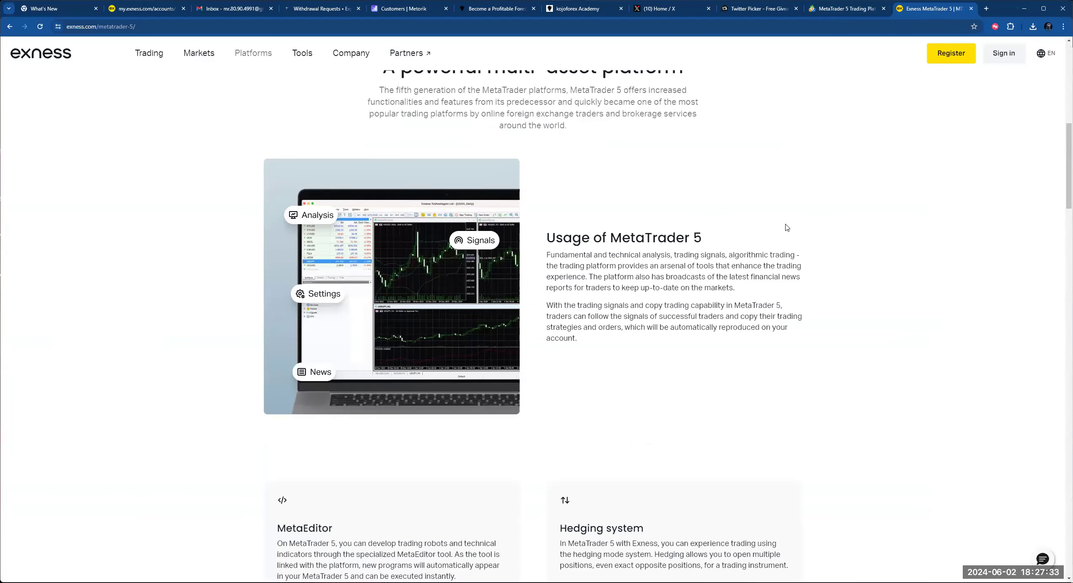
scroll(125, 218, "up", 5)
scroll(244, 199, "up", 5)
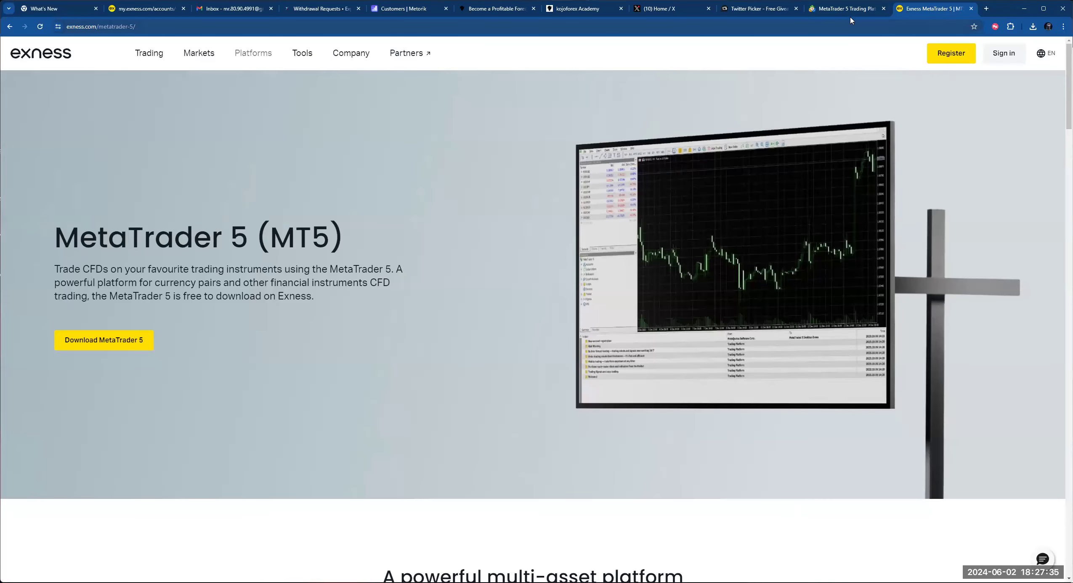
- Download MetaTrader 5 for Windows from metatrader5.com and install it, accepting the license agreement
key("ctrl+shift+Tab")
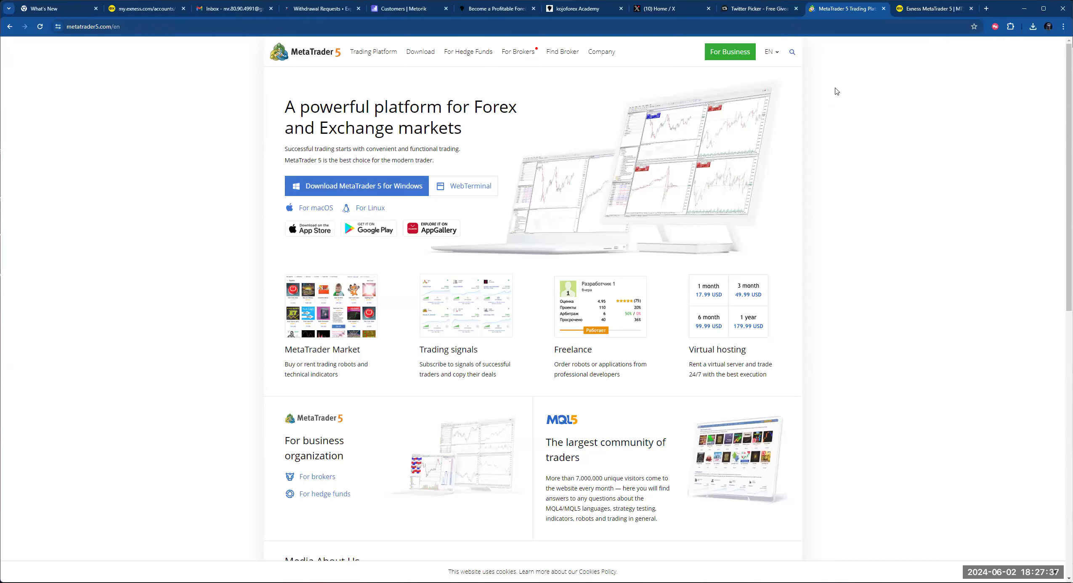
left_click(379, 192)
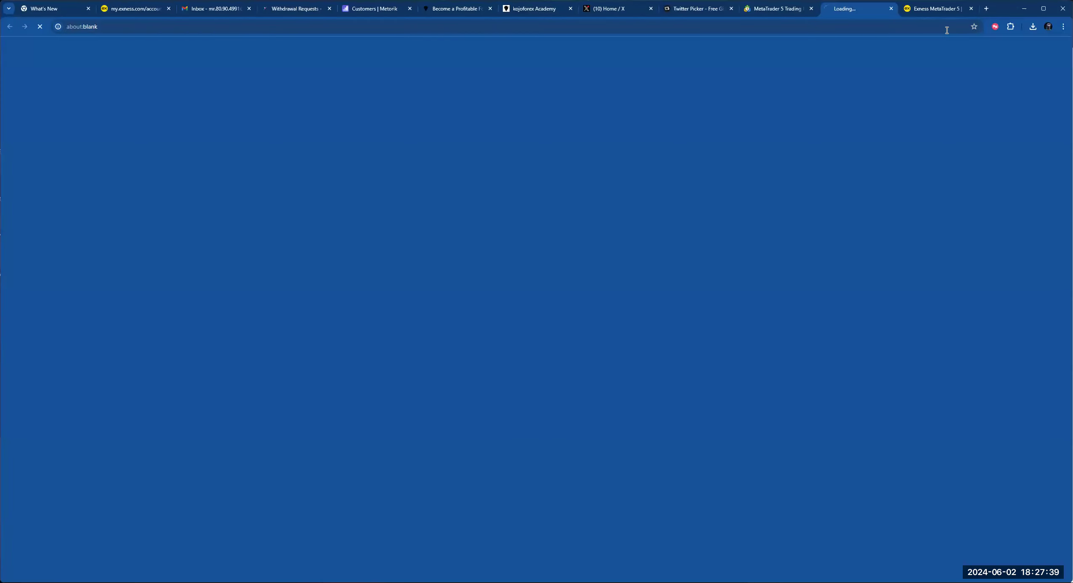
left_click(1033, 26)
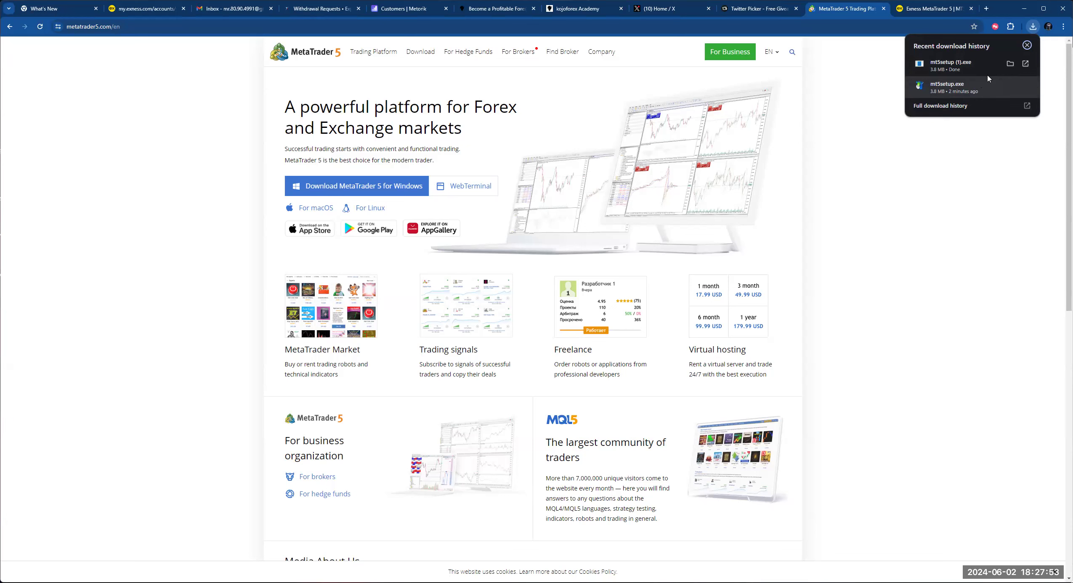
left_click(988, 78)
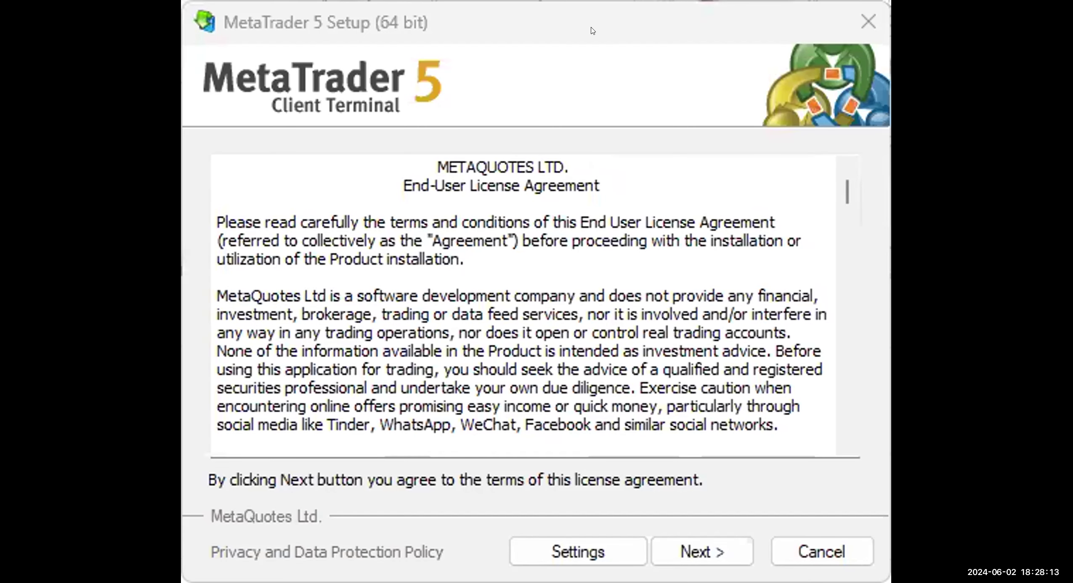
left_click(705, 547)
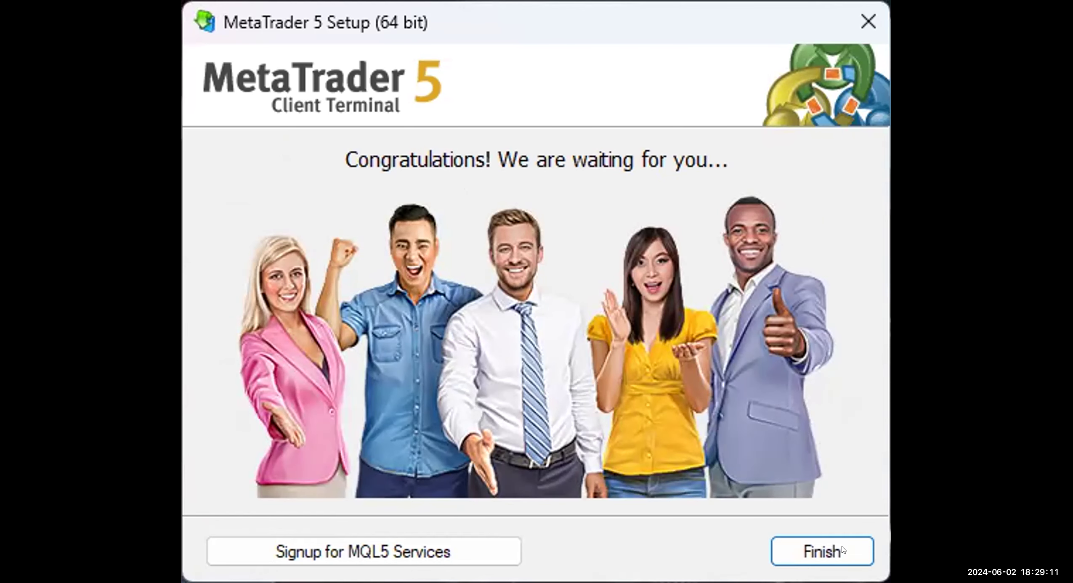
left_click(819, 551)
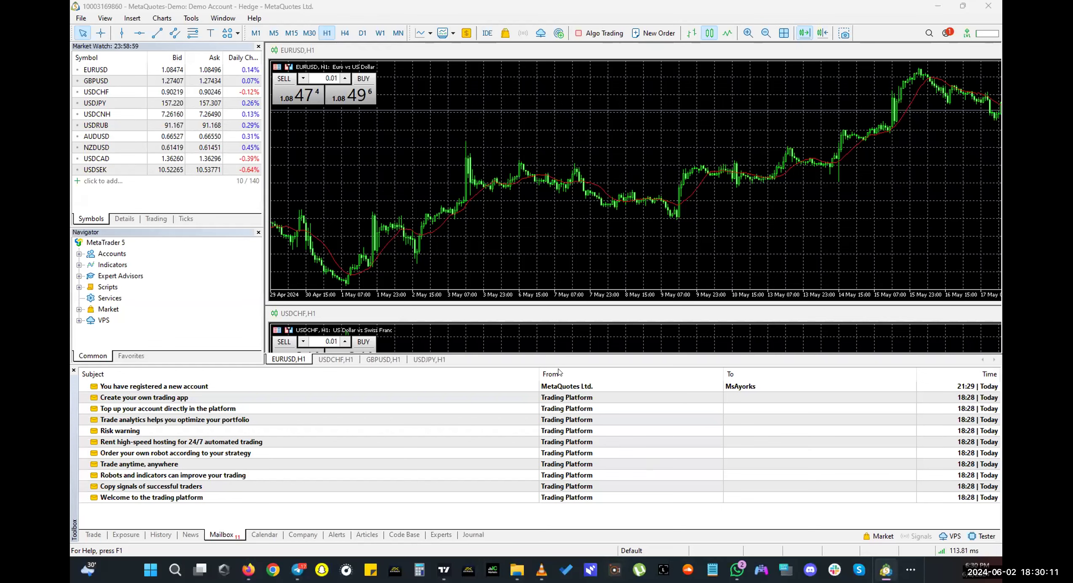
- Reduce the height of the EURUSD chart window and tile all four open charts in a grid
left_click_drag(589, 363, 590, 369)
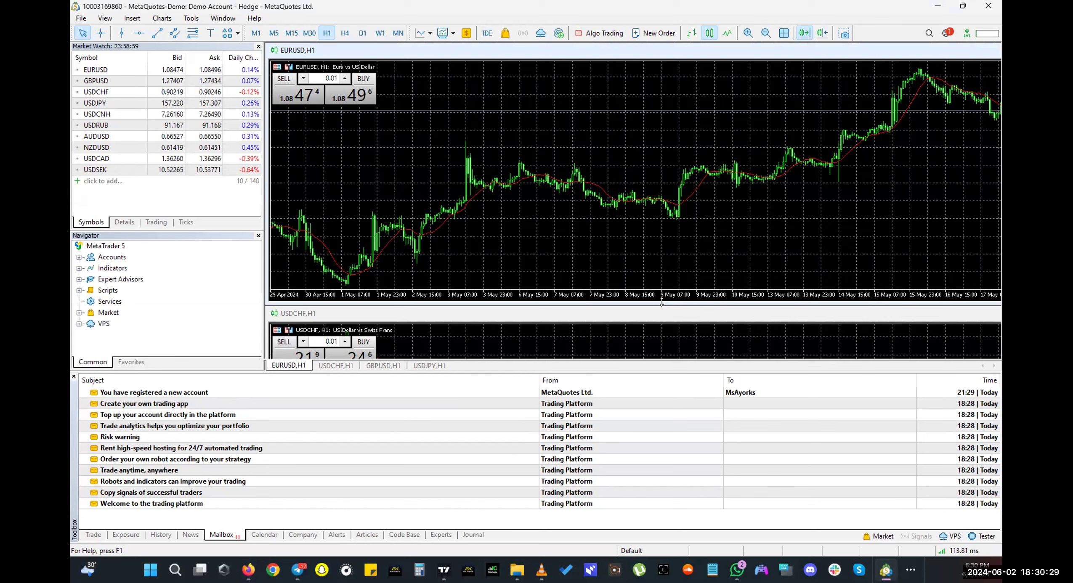
left_click_drag(662, 302, 662, 305)
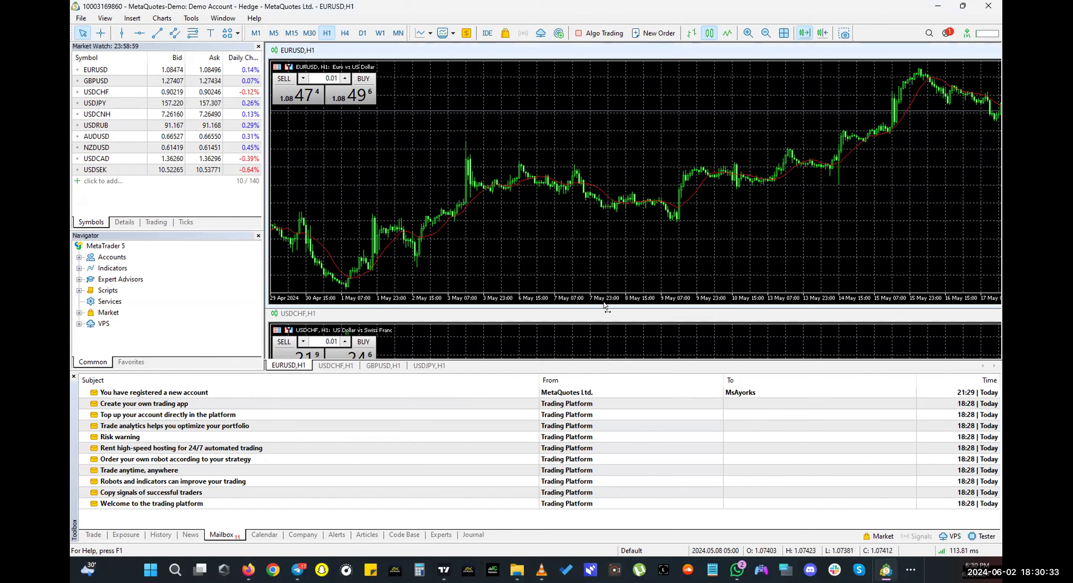
left_click_drag(635, 304, 635, 140)
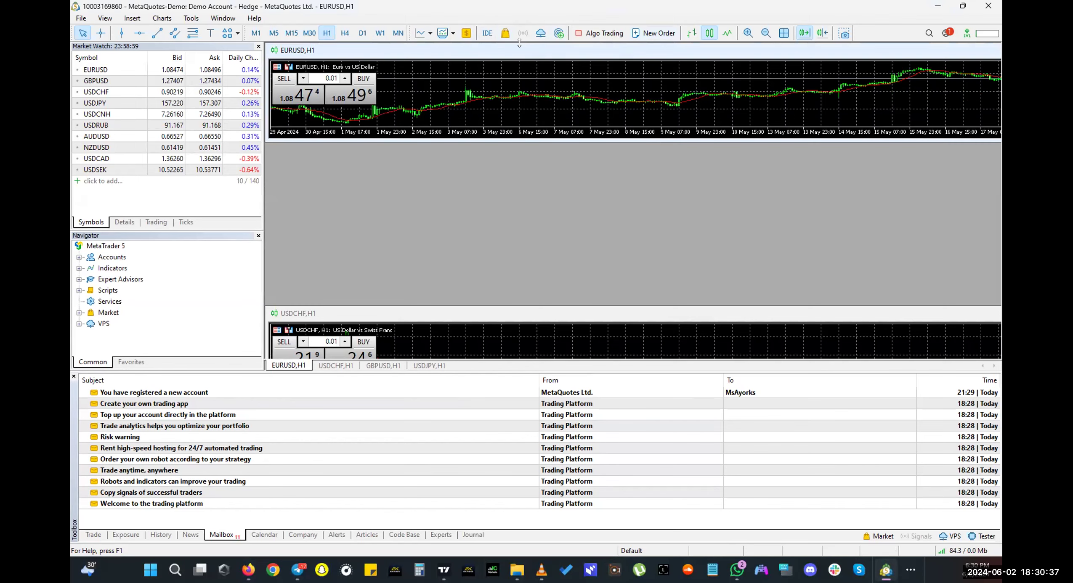
left_click(784, 33)
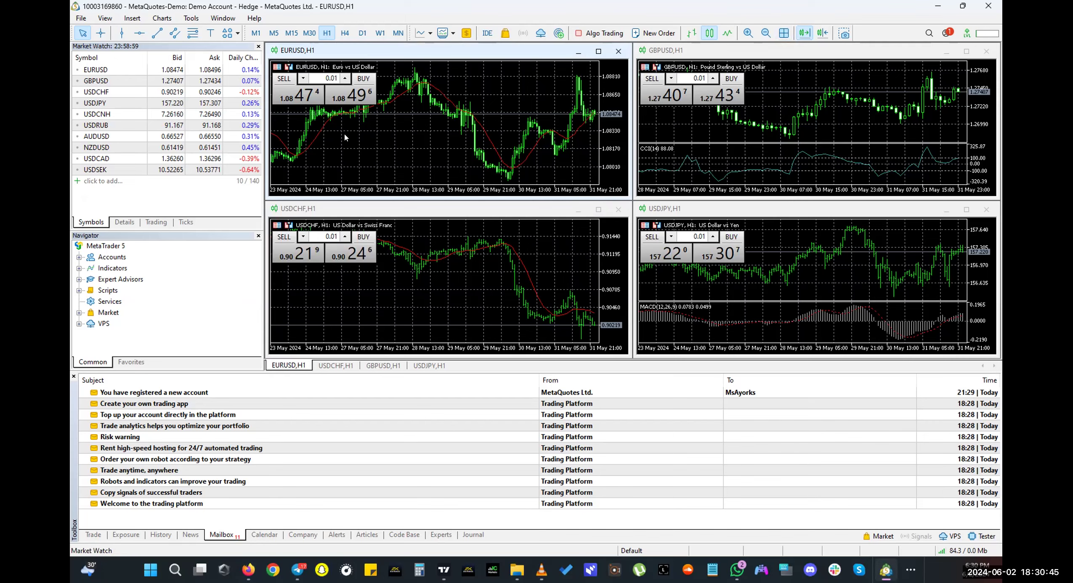
- Close the EURUSD, USDCHF, GBPUSD and USDJPY chart windows
left_click(617, 51)
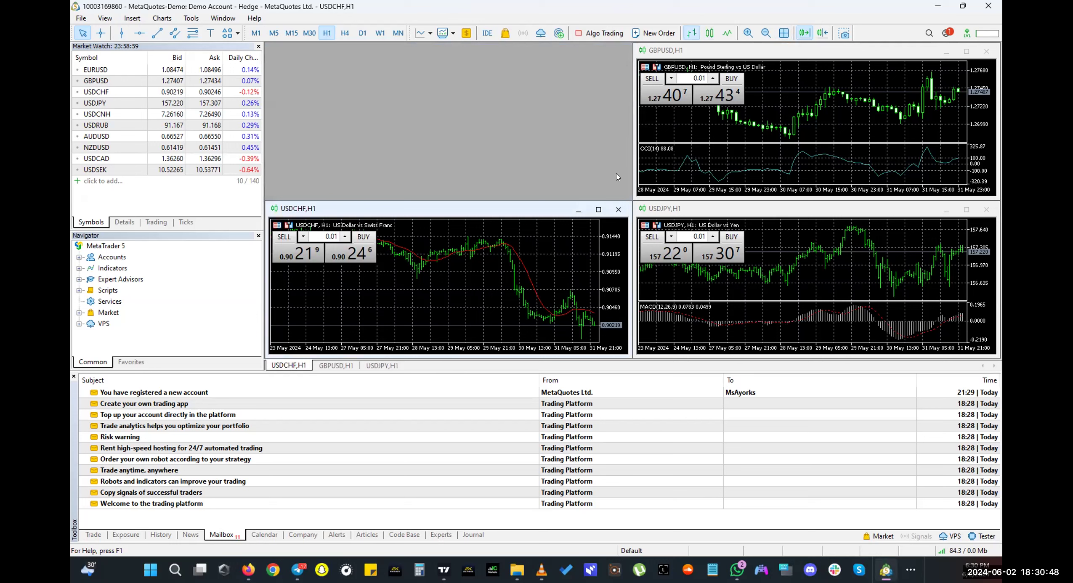
left_click(618, 210)
left_click(987, 51)
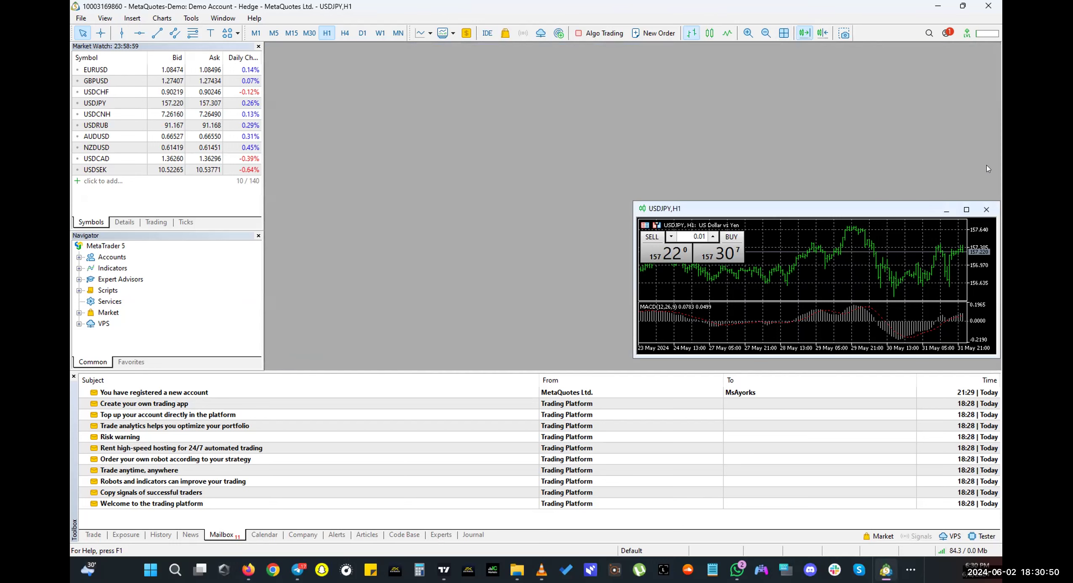
left_click(986, 209)
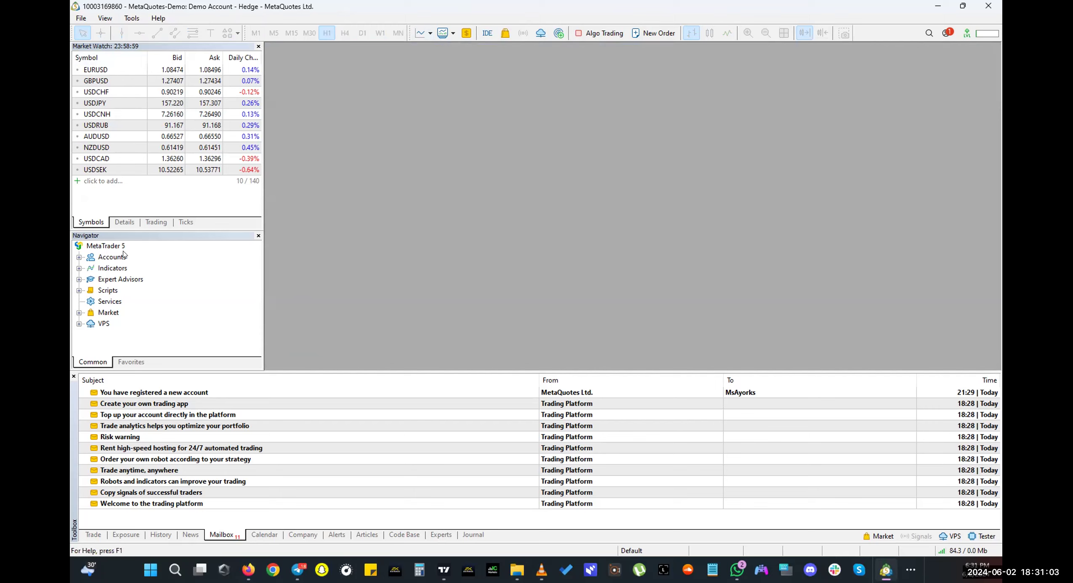
- Show the account's trades in the Toolbox and reduce the Toolbox's height
left_click(94, 536)
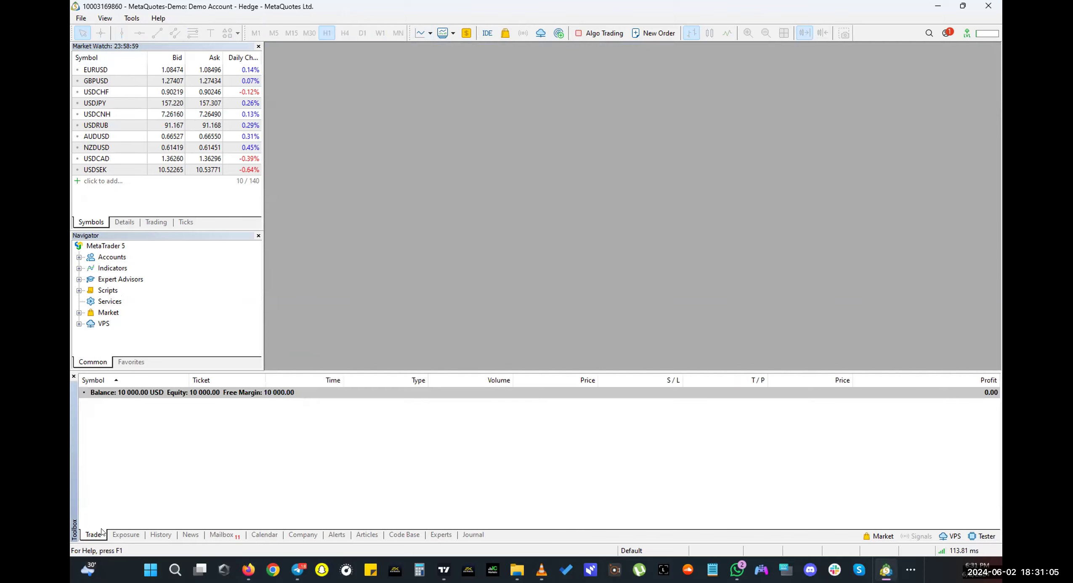
left_click_drag(309, 369, 309, 421)
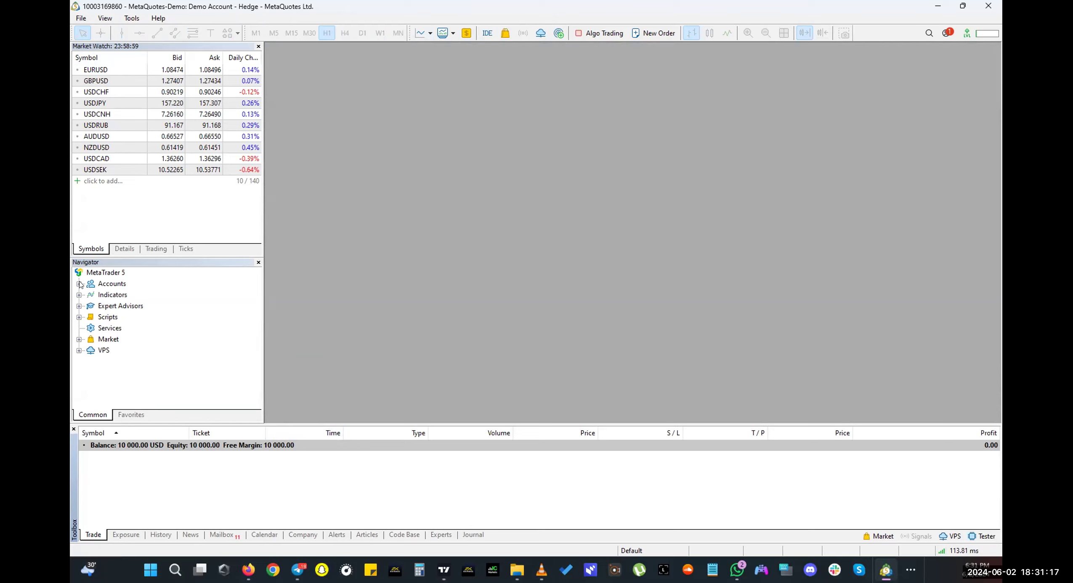
left_click(110, 286)
right_click(110, 286)
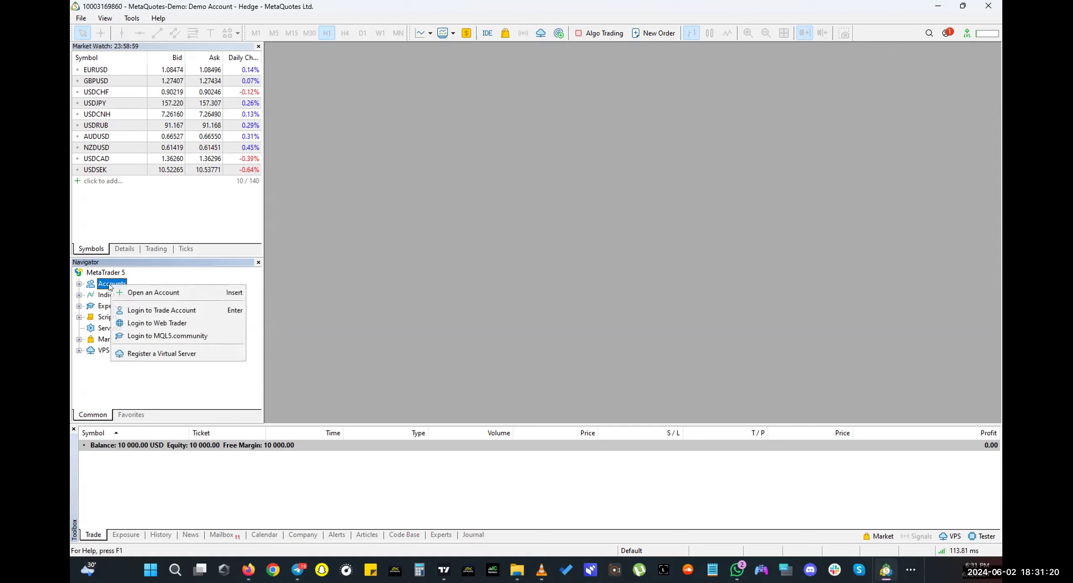
left_click(177, 311)
left_click(586, 312)
- Start opening an account from the Navigator's Accounts entry and search the company list for "exness"
right_click(118, 284)
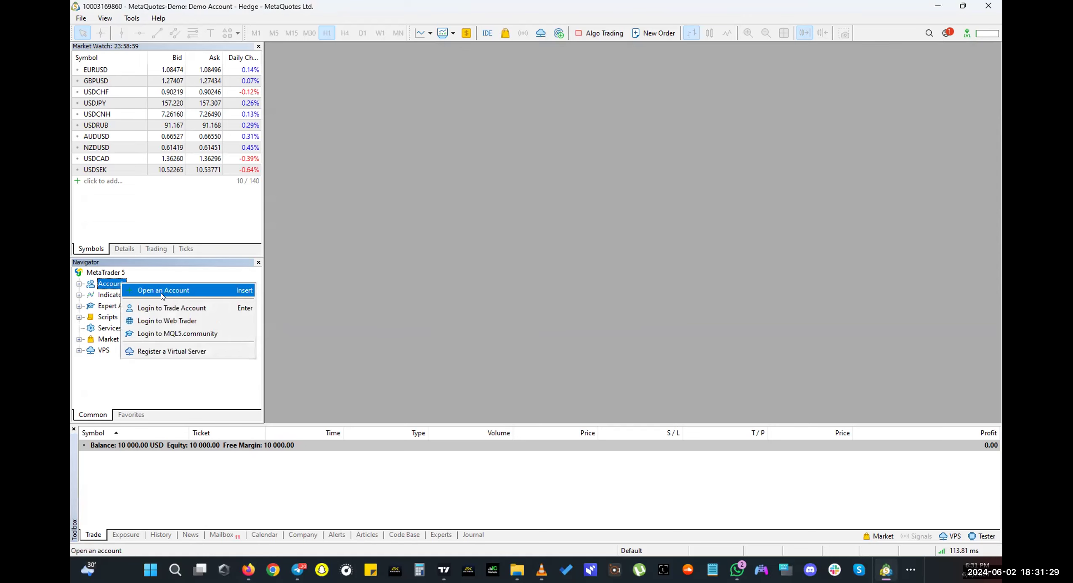
left_click(162, 291)
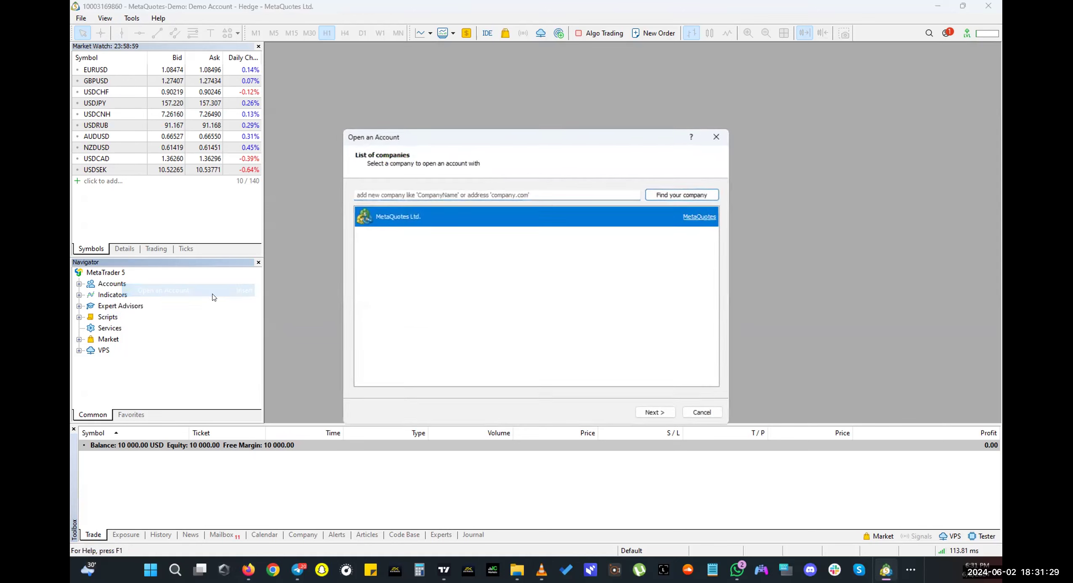
left_click(431, 194)
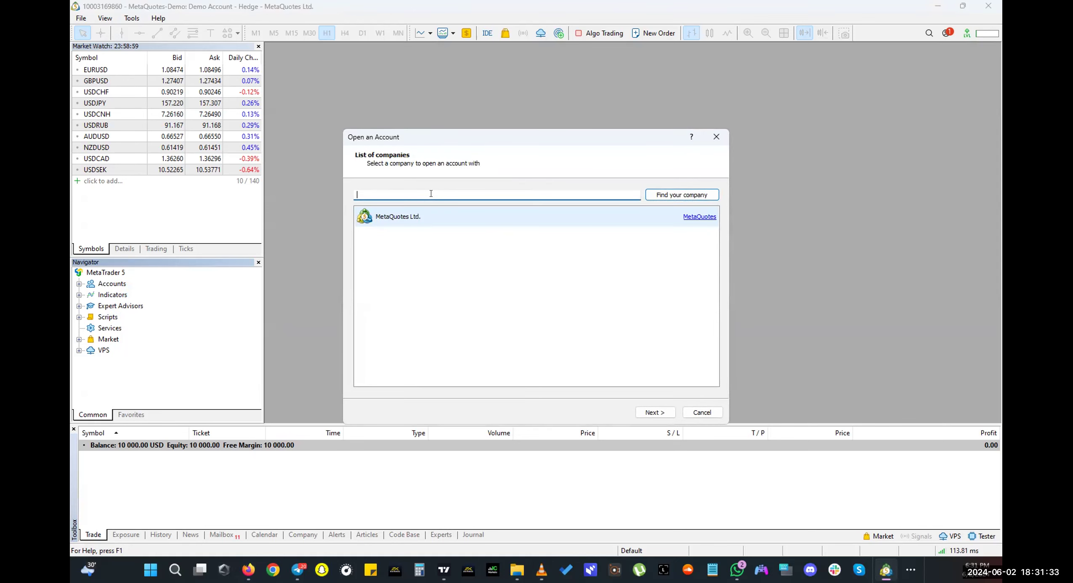
type("exness")
left_click(692, 195)
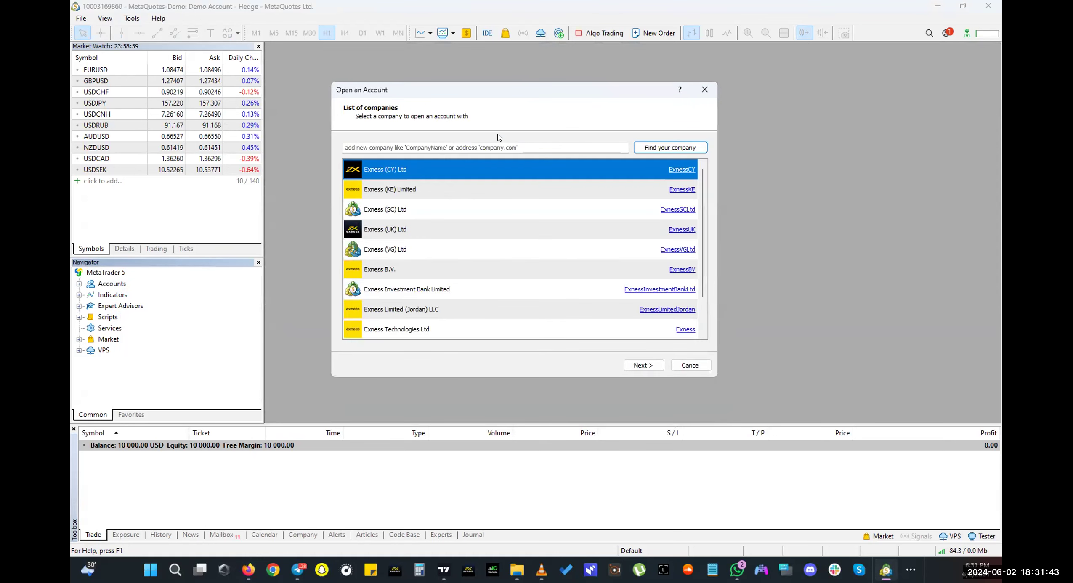
- Select Exness Technologies Ltd as the company and choose to connect with an existing trade account
scroll(484, 303, "down", 2)
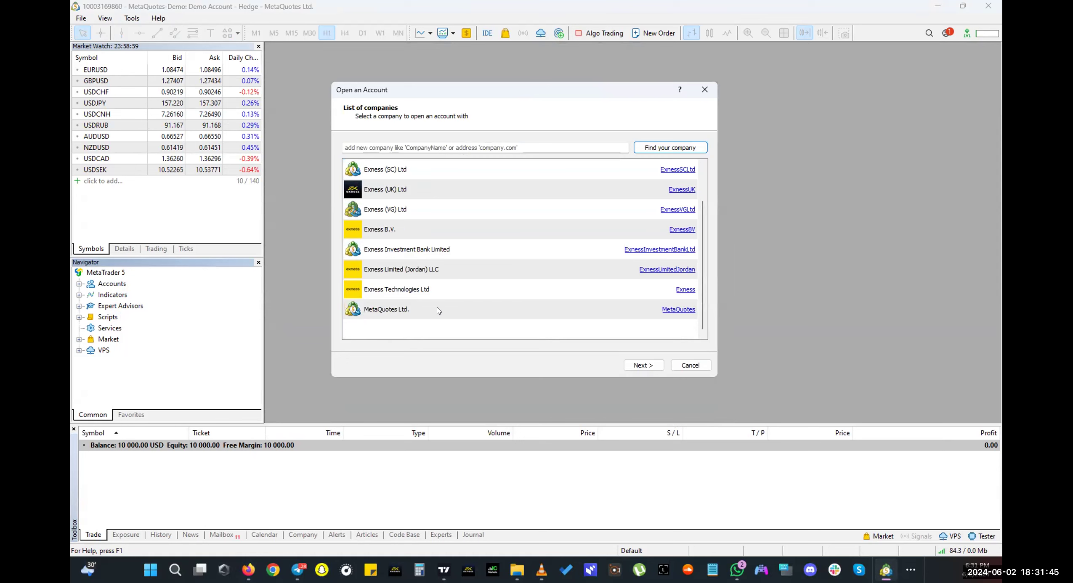
left_click(384, 293)
scroll(507, 246, "up", 2)
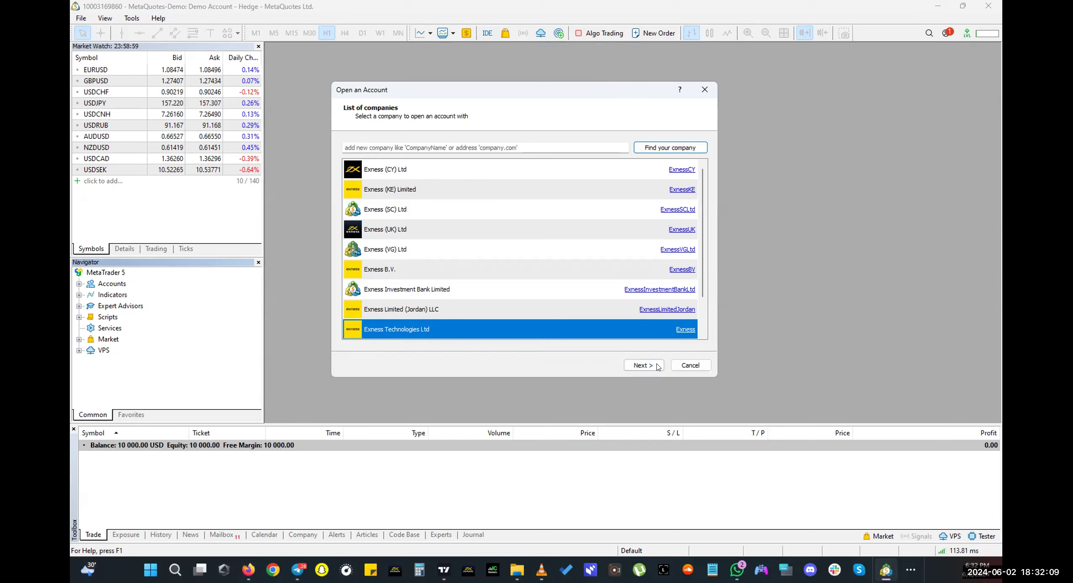
left_click(644, 365)
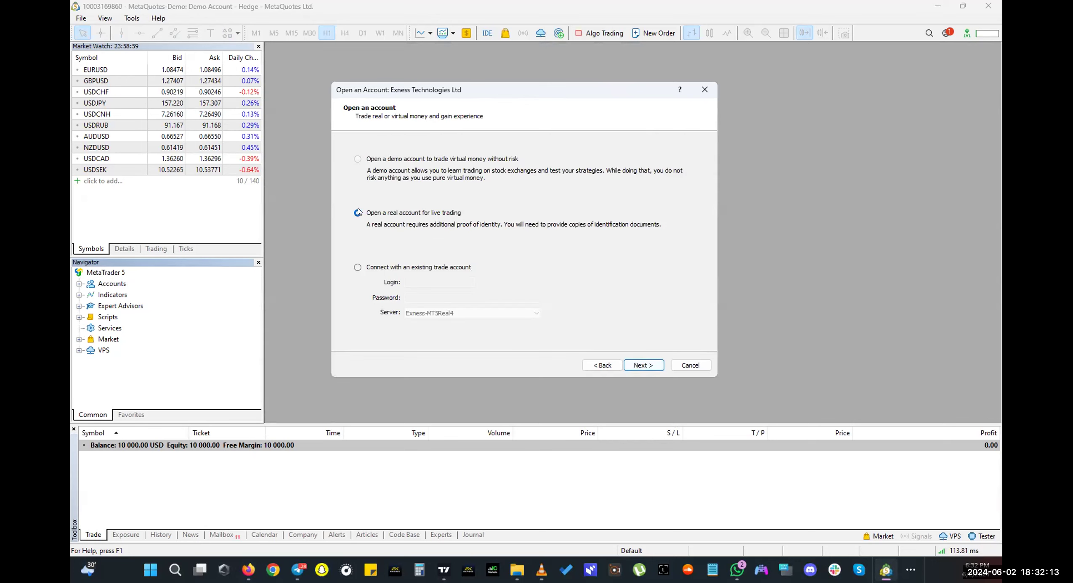
left_click(358, 268)
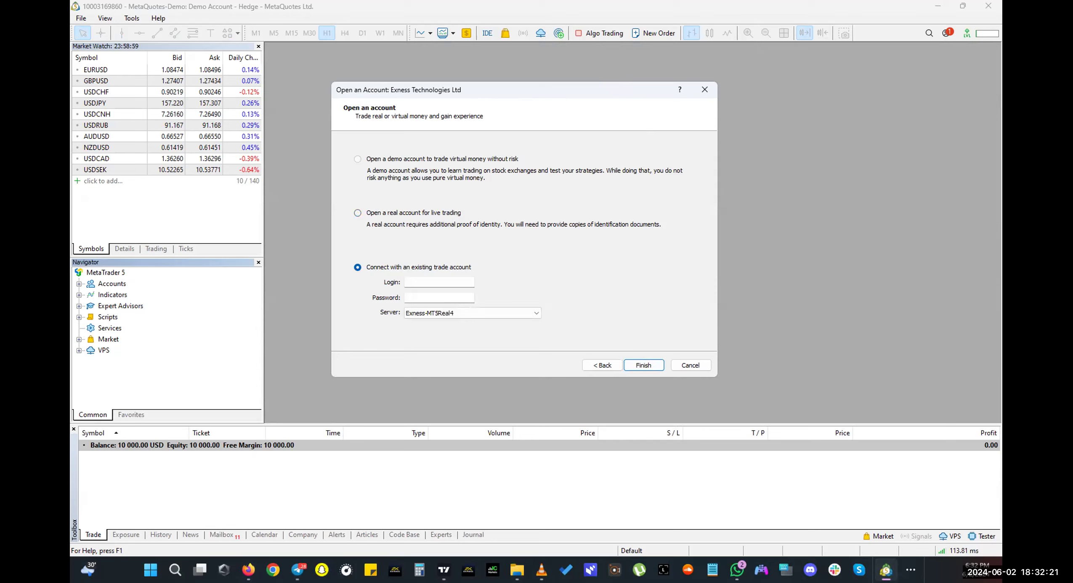
- Switch to a Chrome window with a new tab, placed over the upper part of MetaTrader 5
key("alt+Tab")
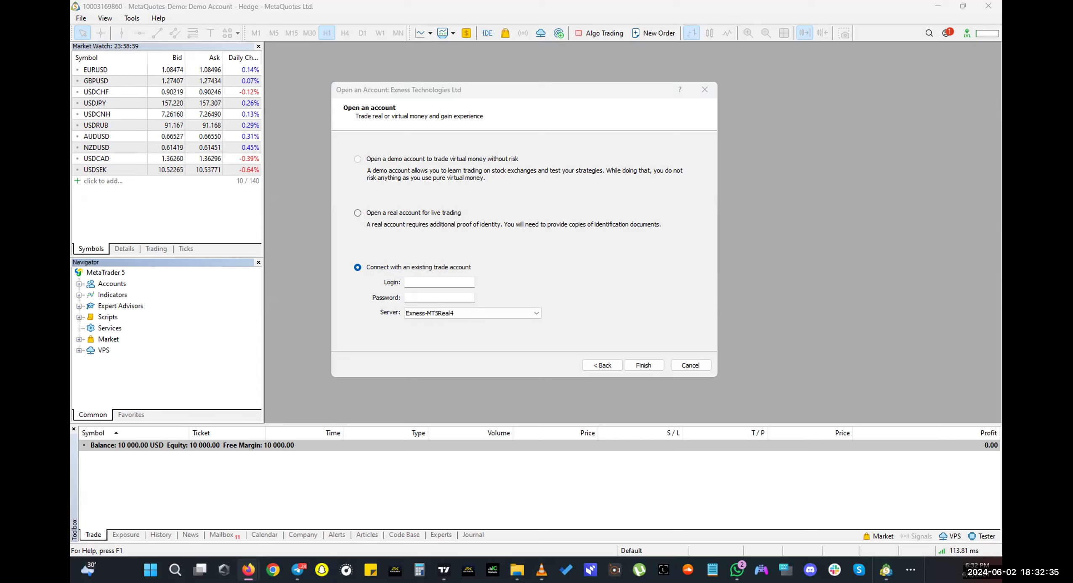
key("alt+Tab")
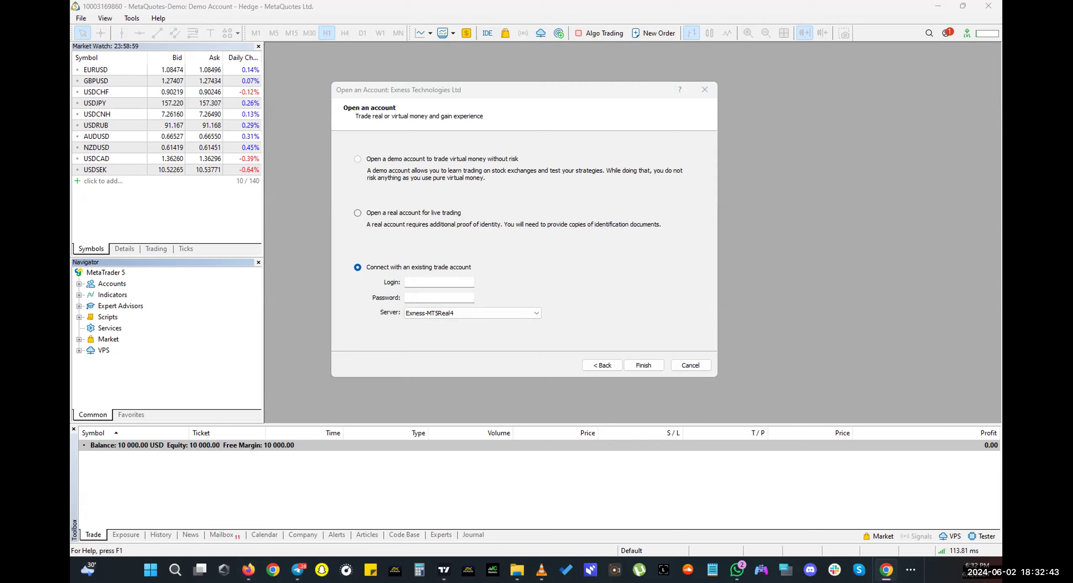
left_click_drag(463, 3, 72, 1)
left_click(378, 109)
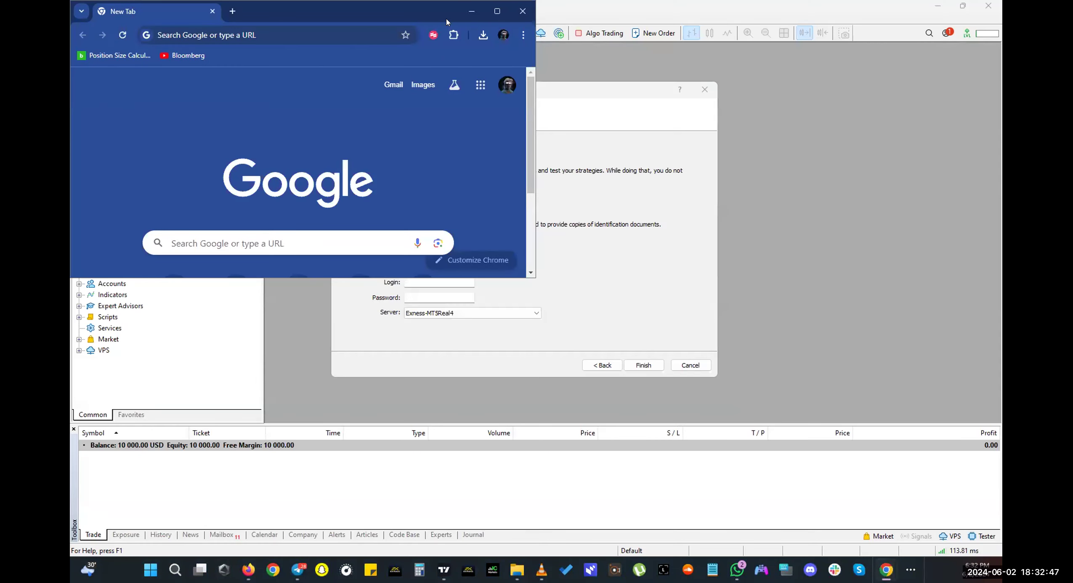
left_click(497, 11)
left_click(253, 33)
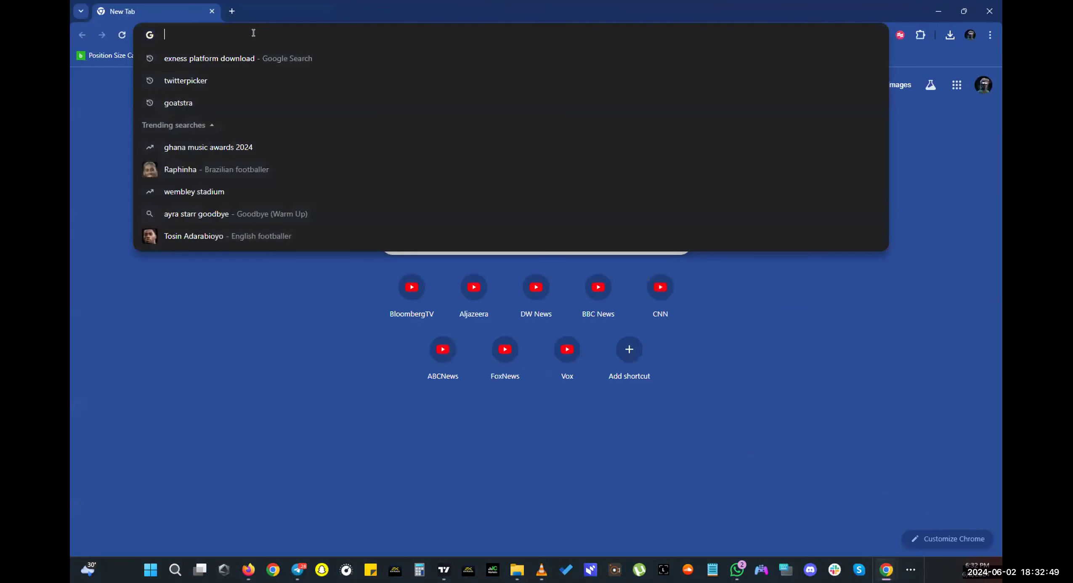
type("https://my.exness.com/accounts/sign-in")
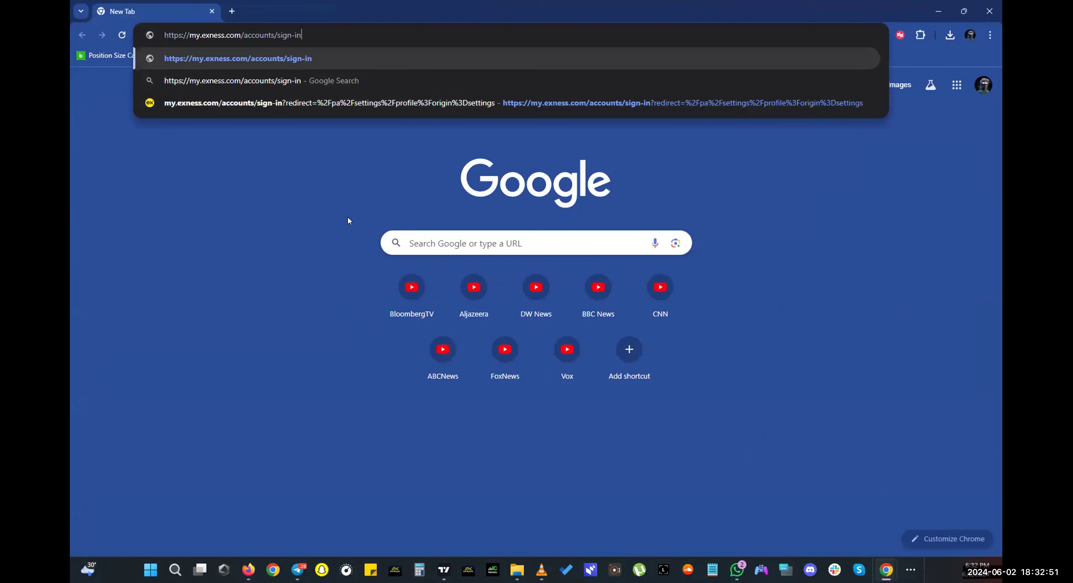
key("Return")
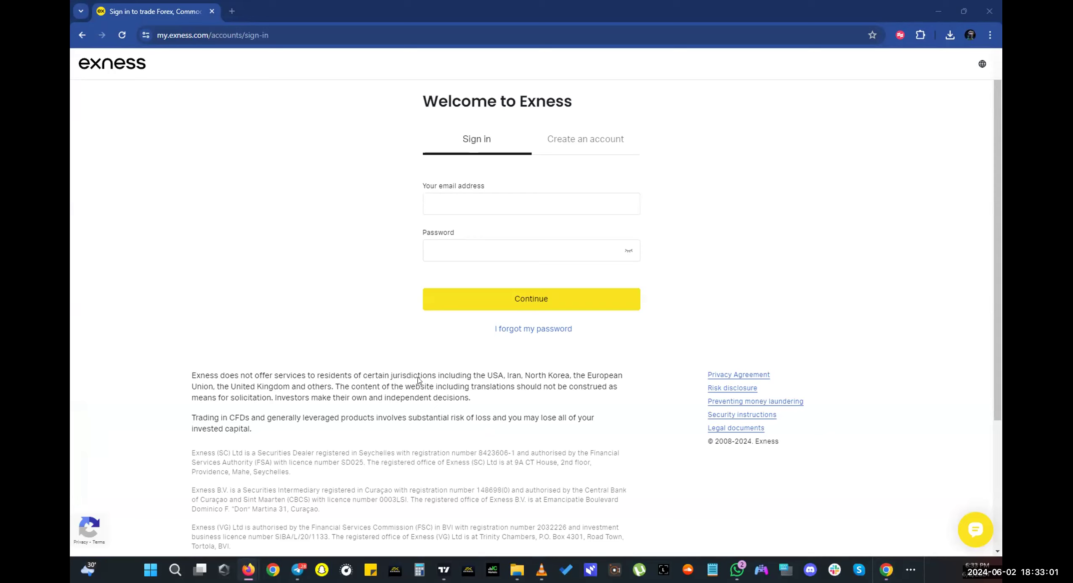
- Sign in to Exness with the account's email address and password
left_click(474, 203)
key("ctrl+v")
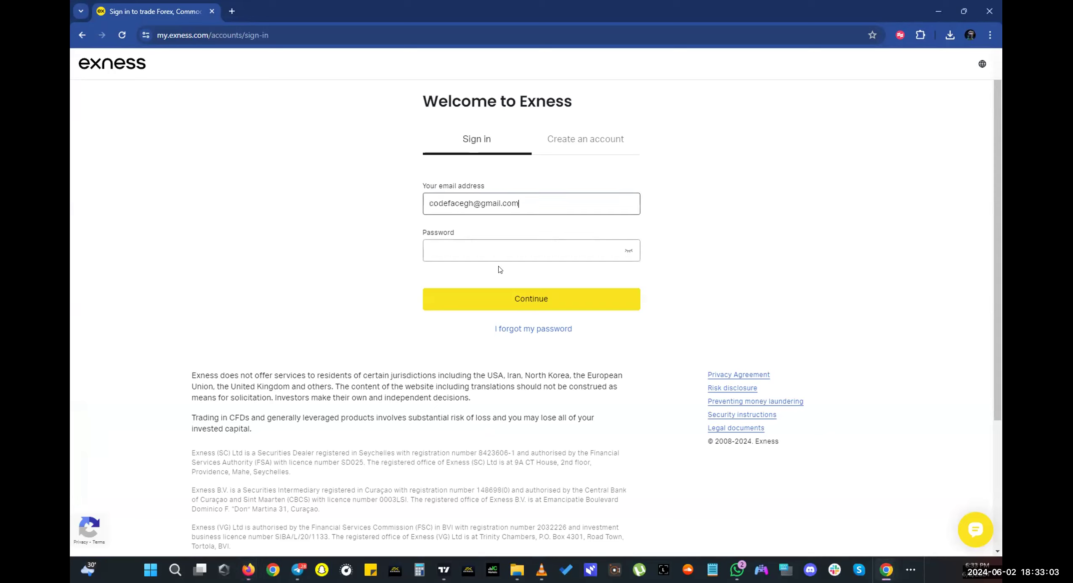
key("alt+Tab")
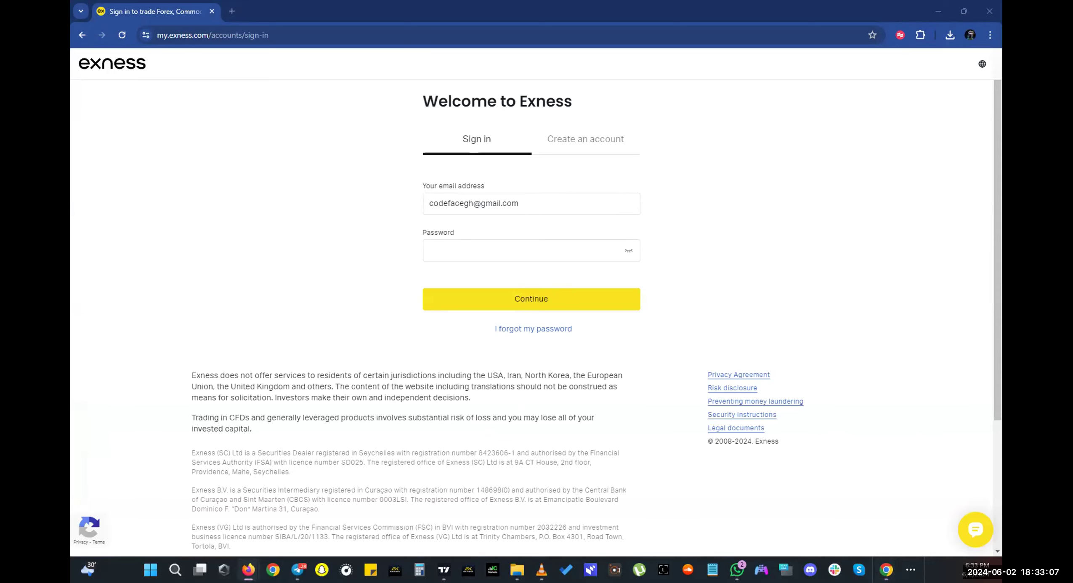
left_click(468, 246)
key("ctrl+v")
left_click(514, 297)
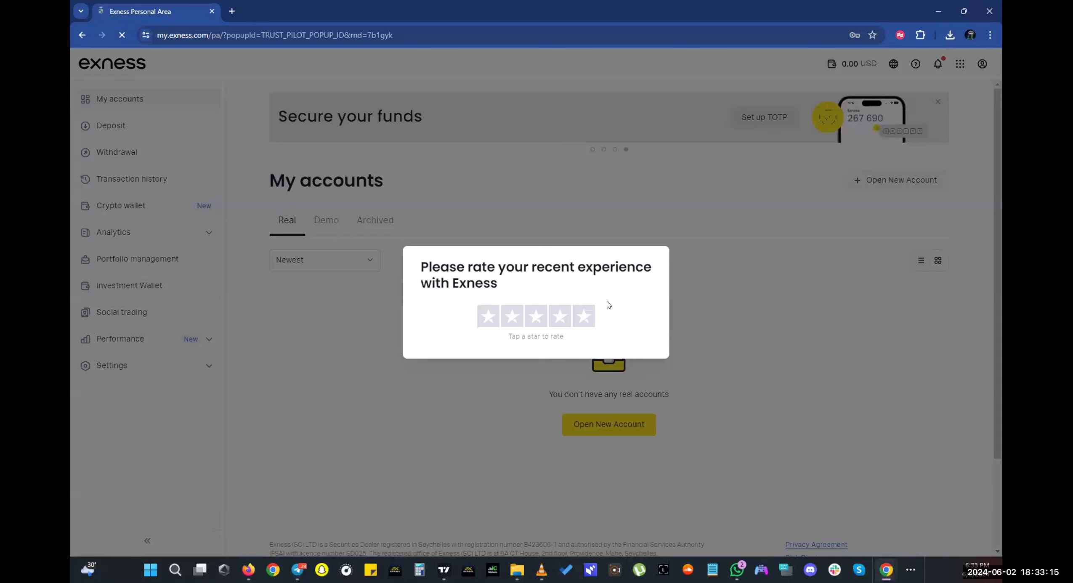
- Rate the recent Exness experience five stars, dismissing the notification request, and return from the Trustpilot page to the personal area
left_click(593, 317)
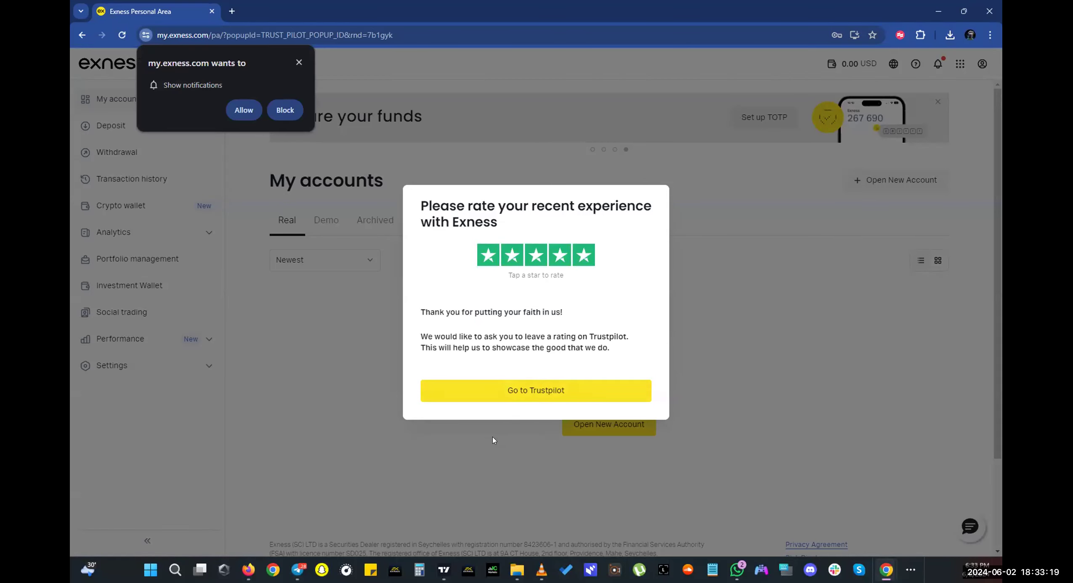
left_click(298, 63)
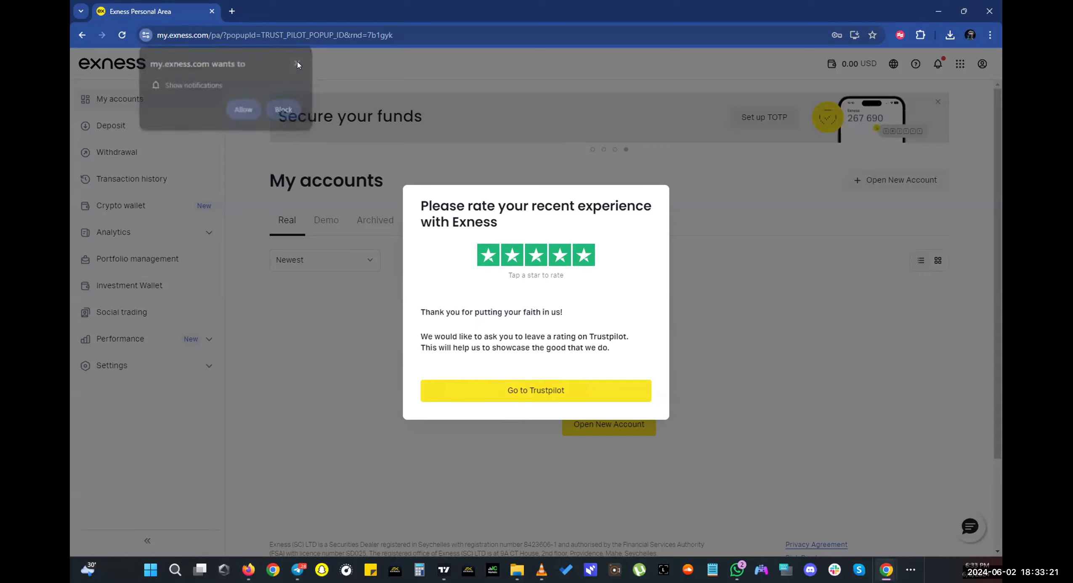
left_click(521, 398)
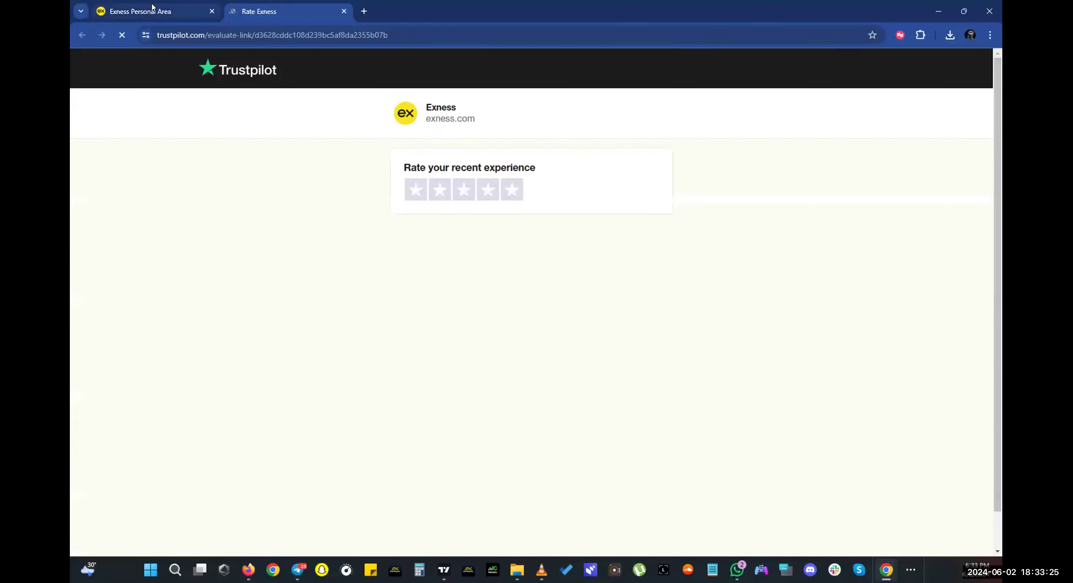
left_click(152, 7)
- Show the demo accounts and open the account information of the MT5 Standard demo account
left_click(322, 218)
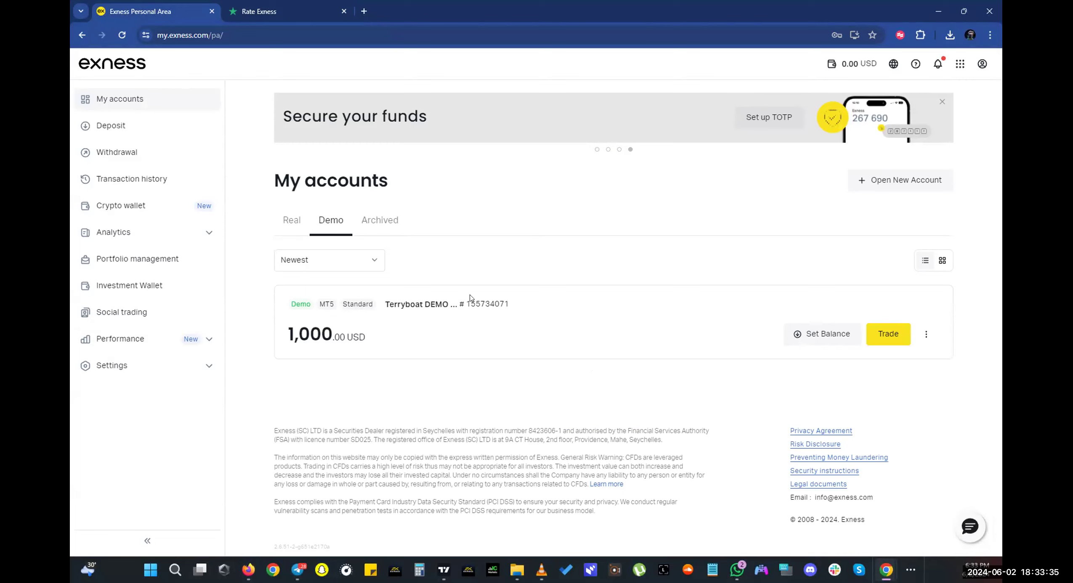
left_click(927, 335)
left_click(524, 386)
left_click(923, 341)
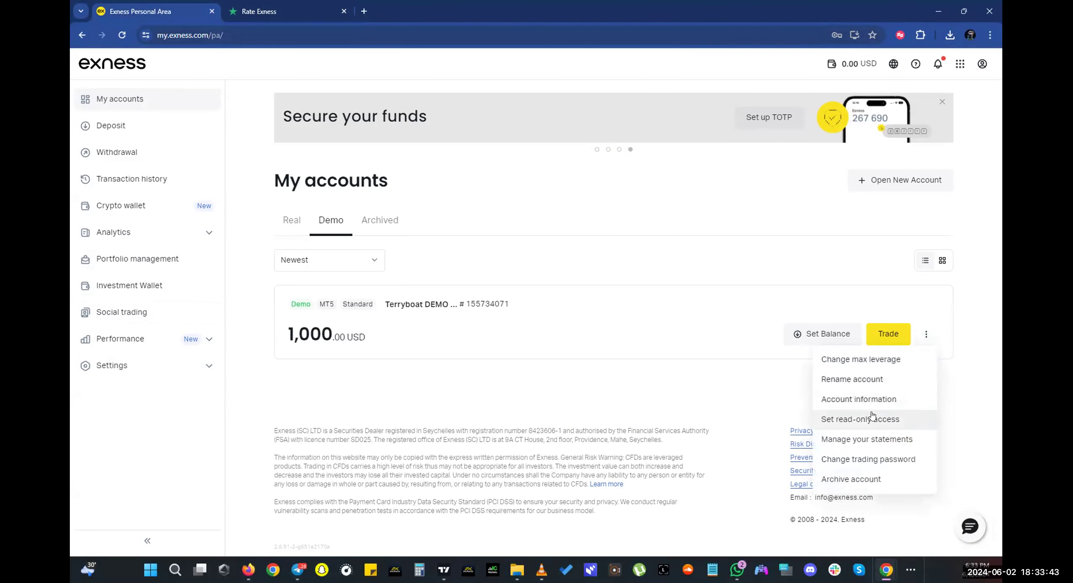
left_click(868, 400)
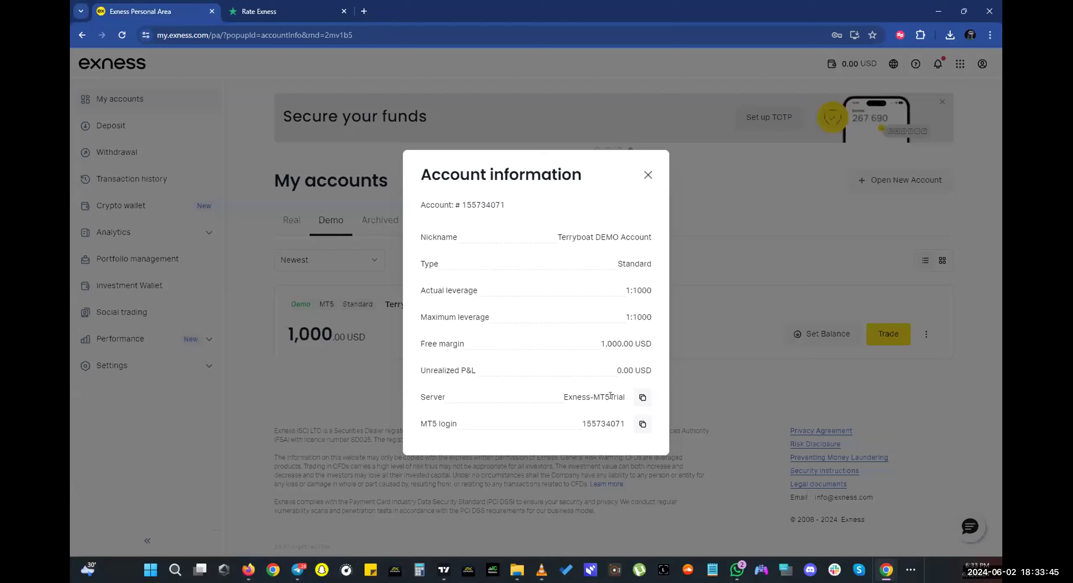
- Highlight the server name and copy the MT5 login number from the account information
left_click_drag(564, 396, 635, 398)
left_click_drag(581, 424, 632, 426)
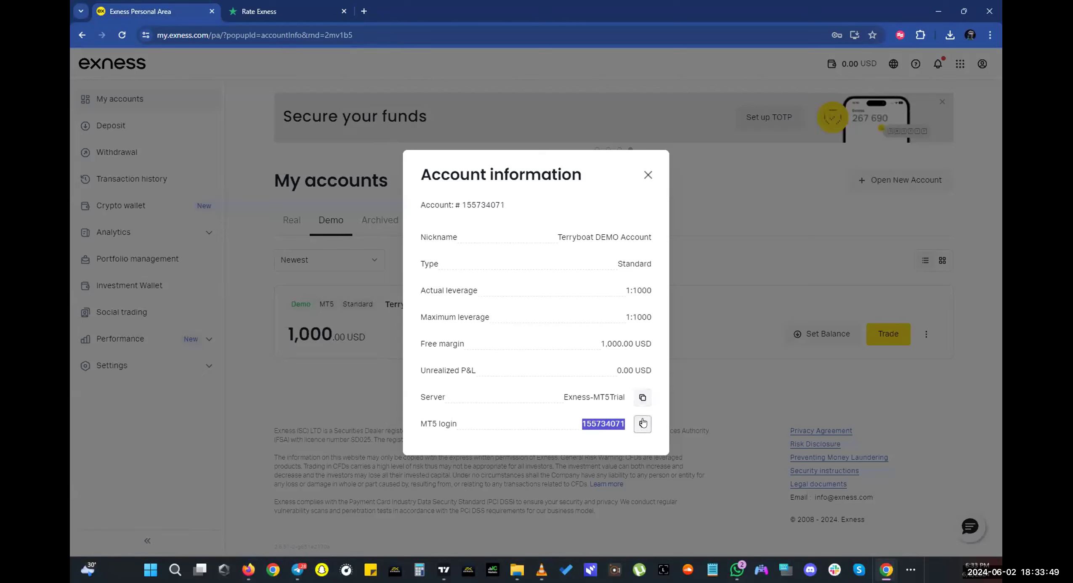
left_click(642, 422)
left_click_drag(573, 397, 632, 397)
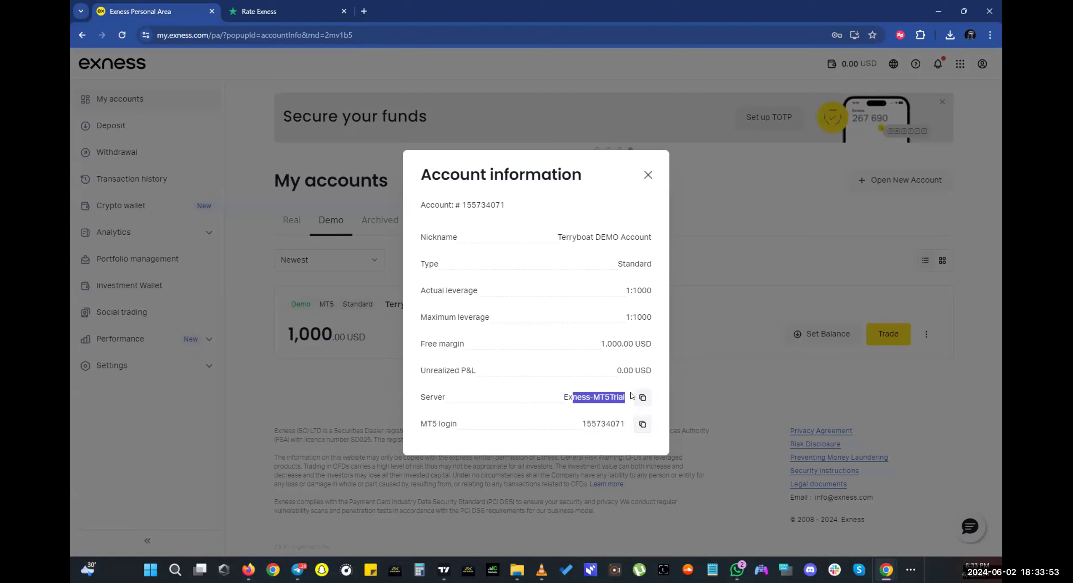
left_click(642, 424)
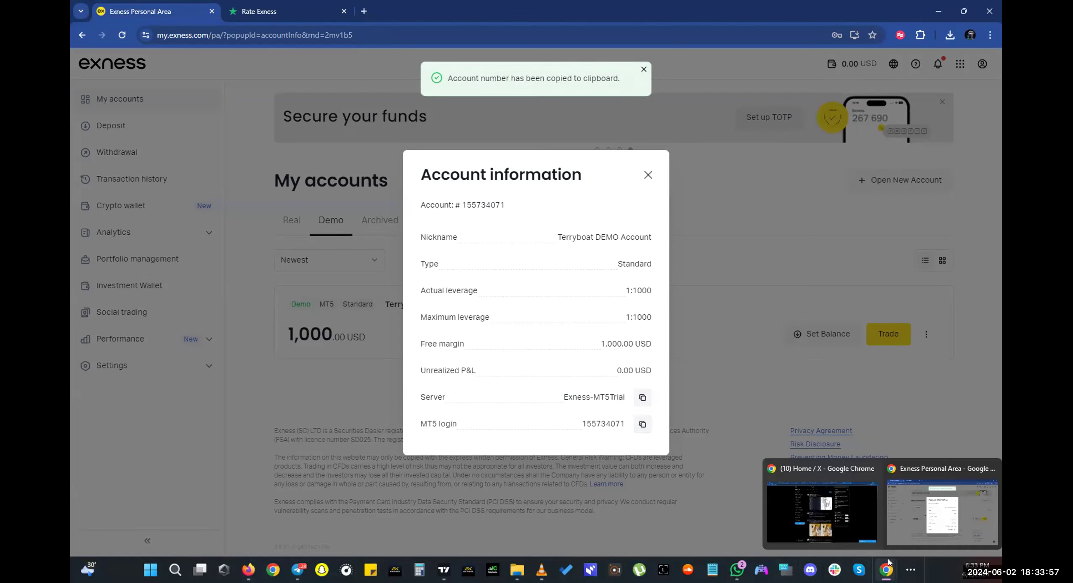
- Back in MetaTrader 5, connect the existing account with the copied login number, the account password and the Exness-MT5Trial server
left_click(938, 11)
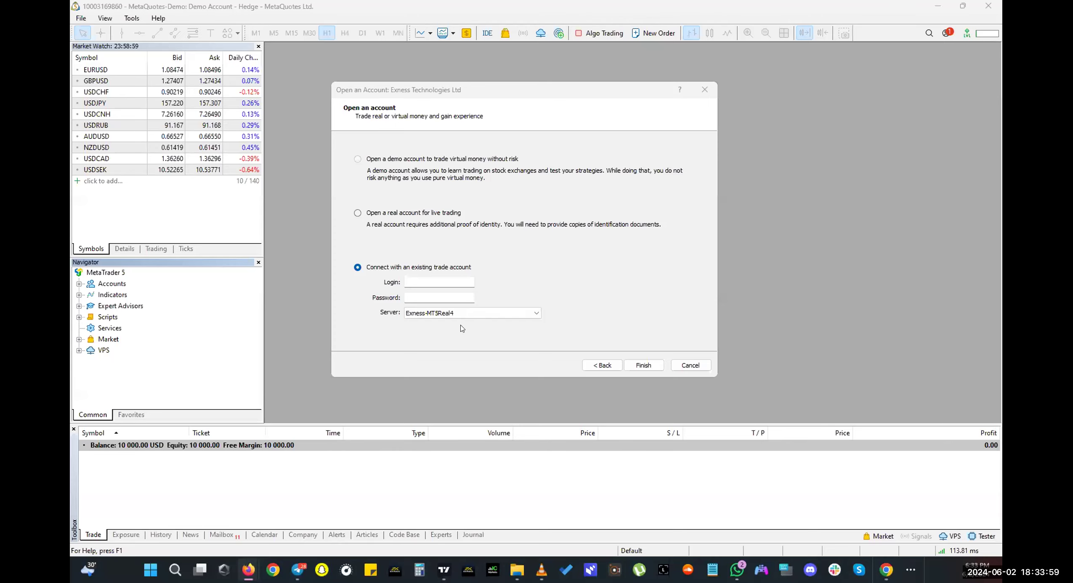
left_click(424, 281)
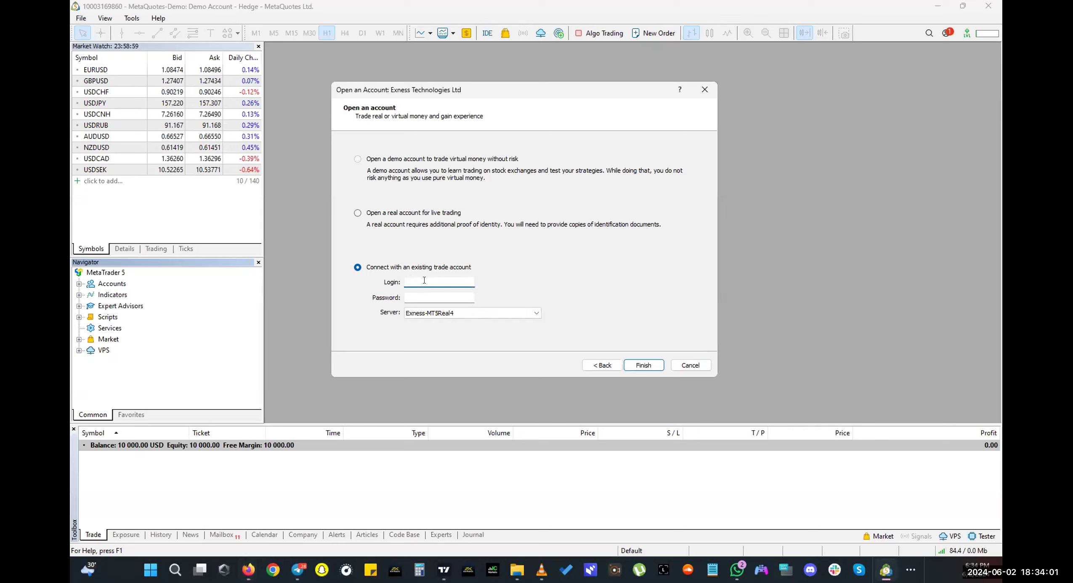
key("ctrl+v")
left_click(480, 313)
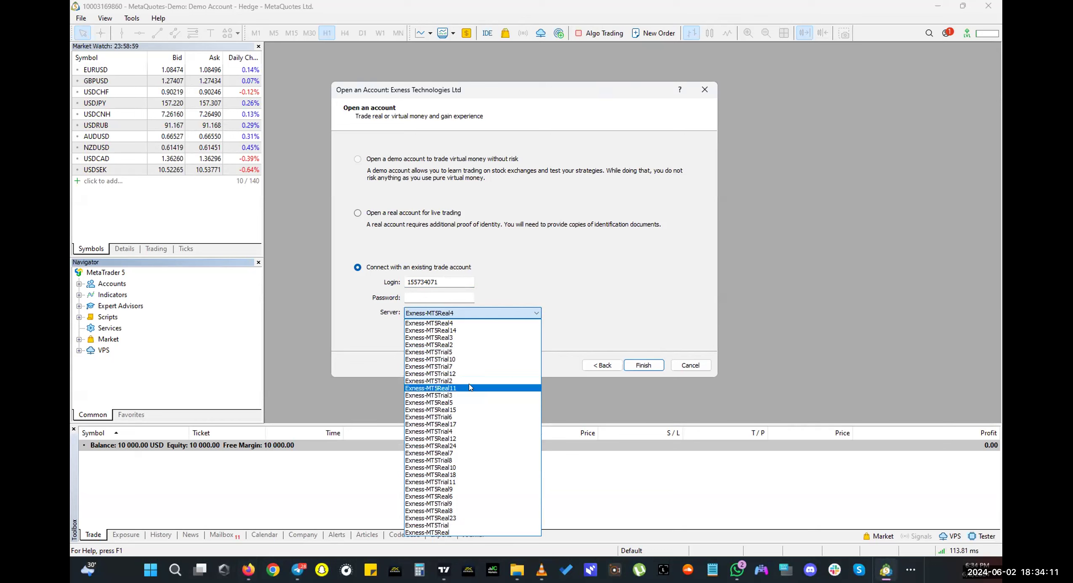
left_click(465, 526)
left_click(446, 298)
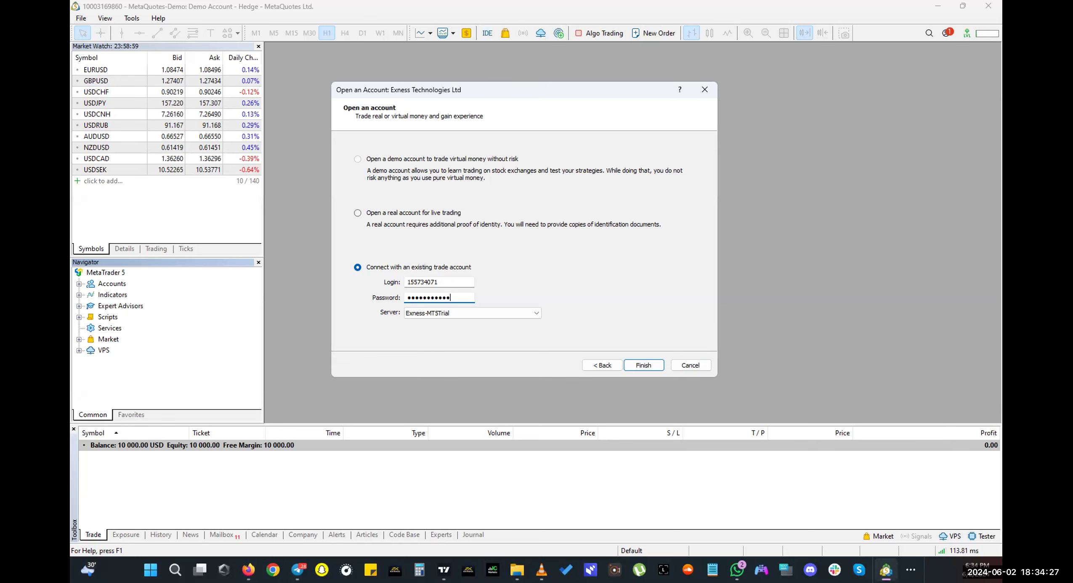
left_click(643, 366)
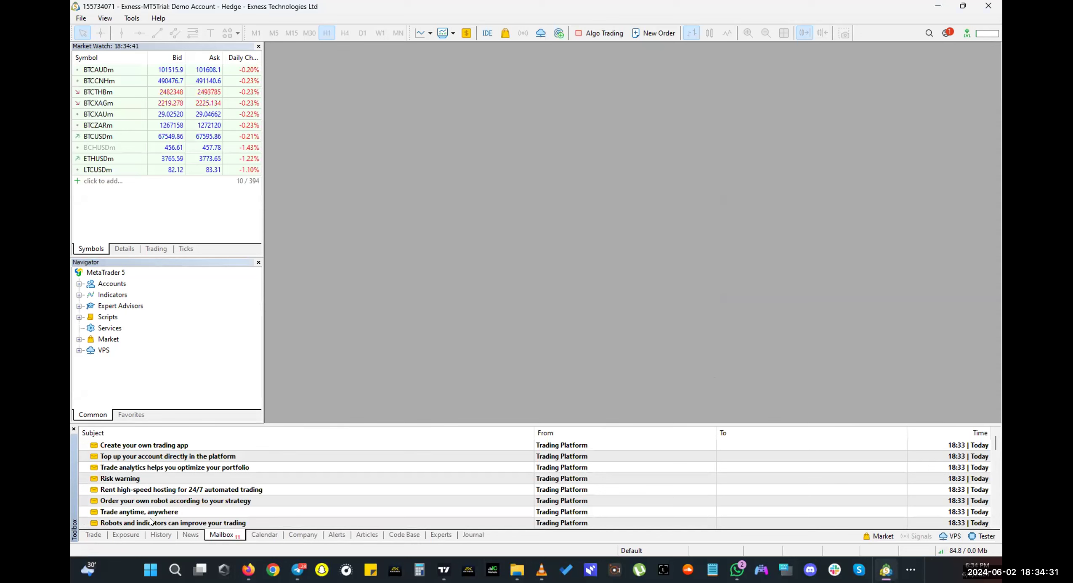
- Show the account's trades in the Toolbox and expand the Exness-MT5Trial server under the Navigator's accounts
left_click(92, 536)
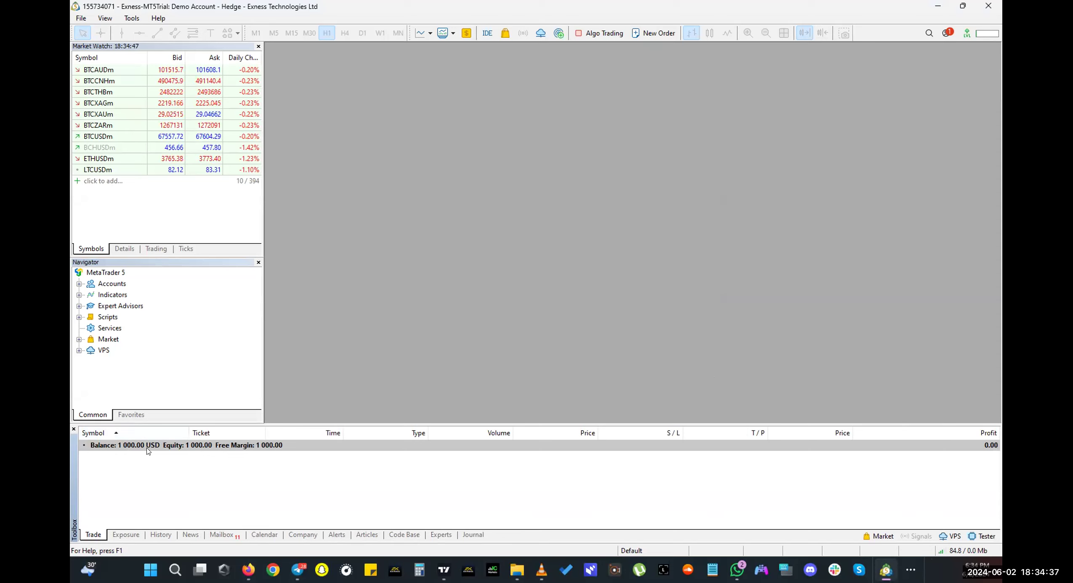
left_click(80, 284)
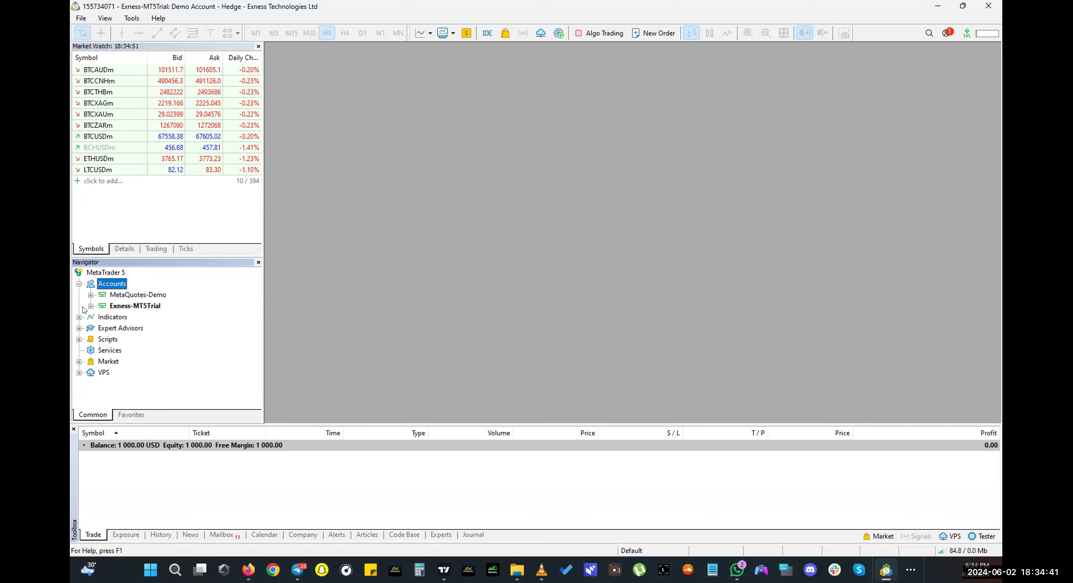
left_click(79, 285)
left_click(79, 284)
left_click(91, 306)
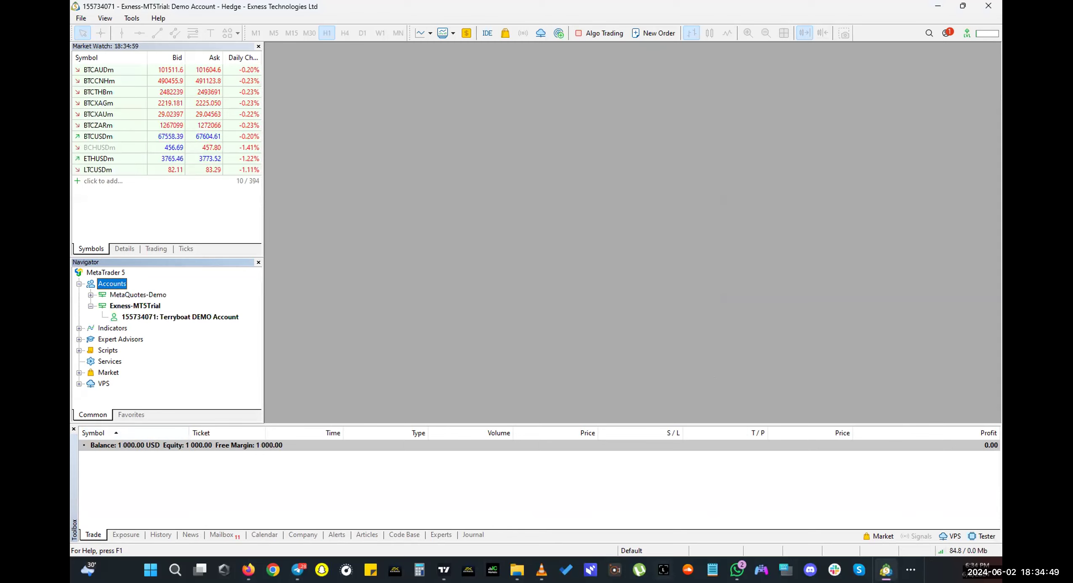
- Switch to Chrome to check the demo account's nickname in the account information, and close that dialog
left_click(910, 570)
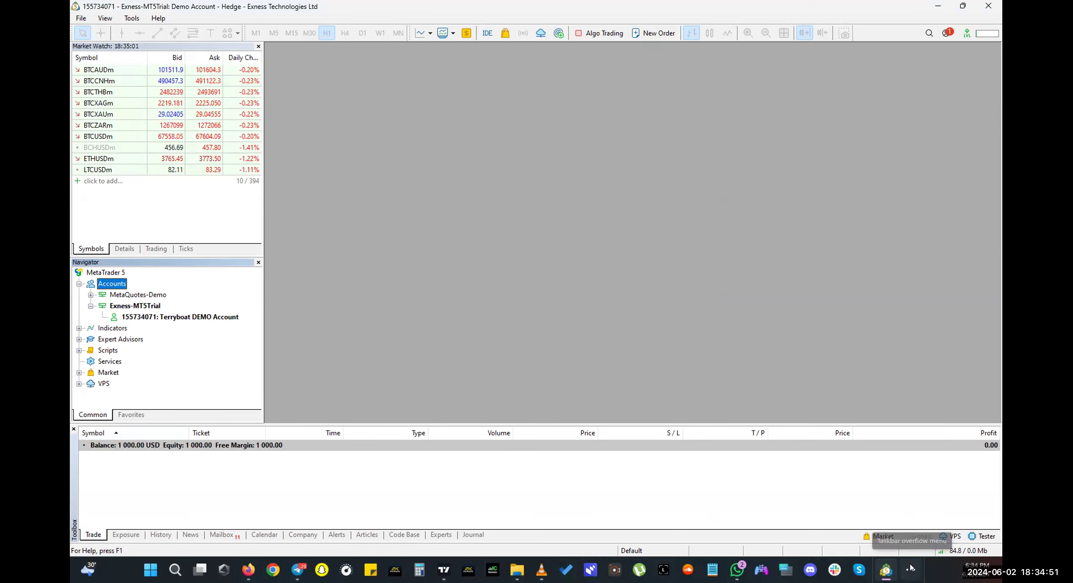
left_click(927, 475)
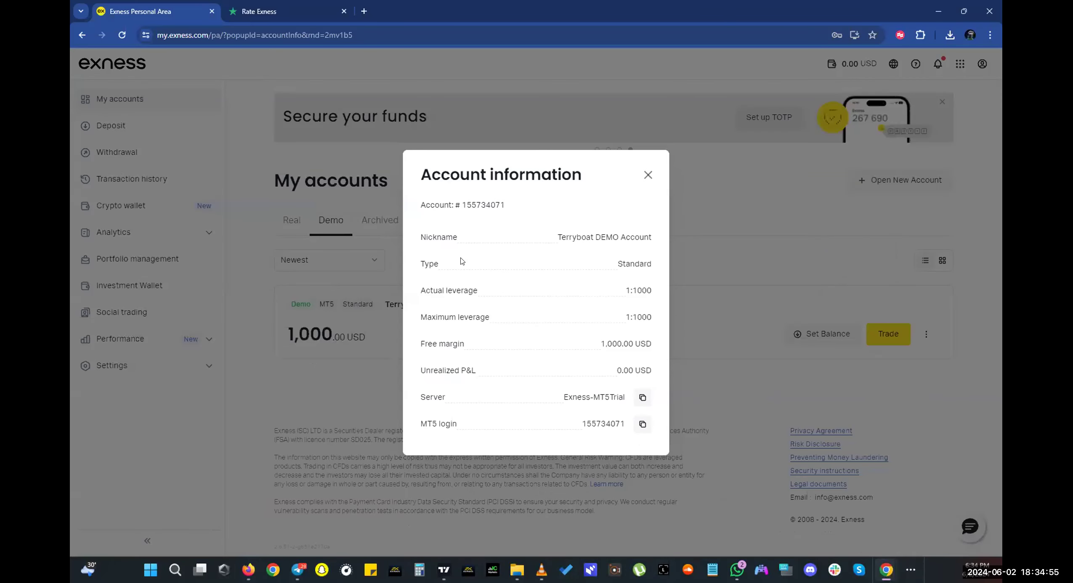
left_click_drag(546, 244, 654, 239)
left_click(647, 175)
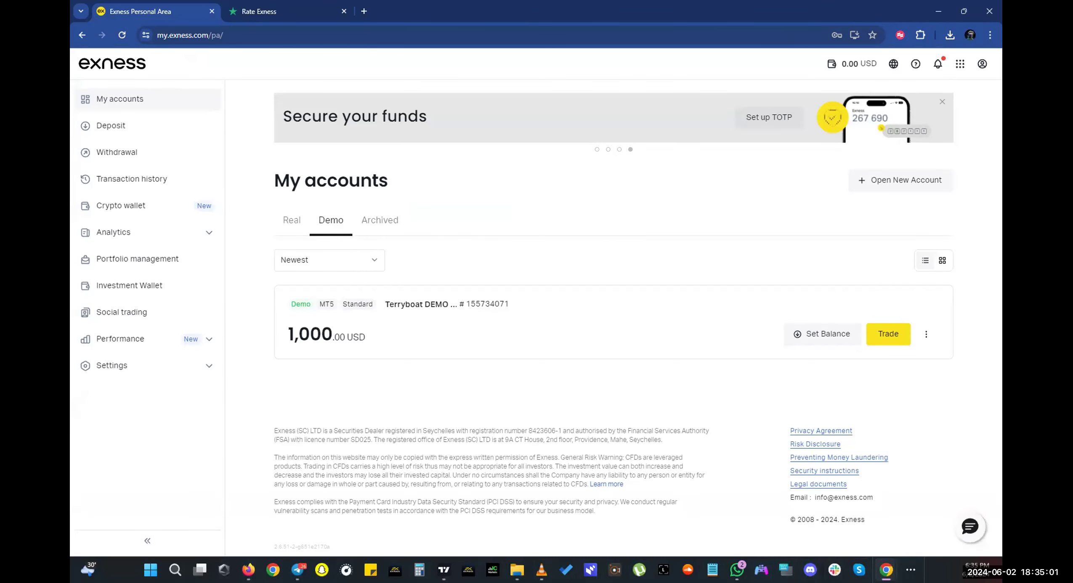
- Switch back to MetaTrader 5 and narrow the Market Watch and Navigator area
left_click(911, 570)
left_click(934, 535)
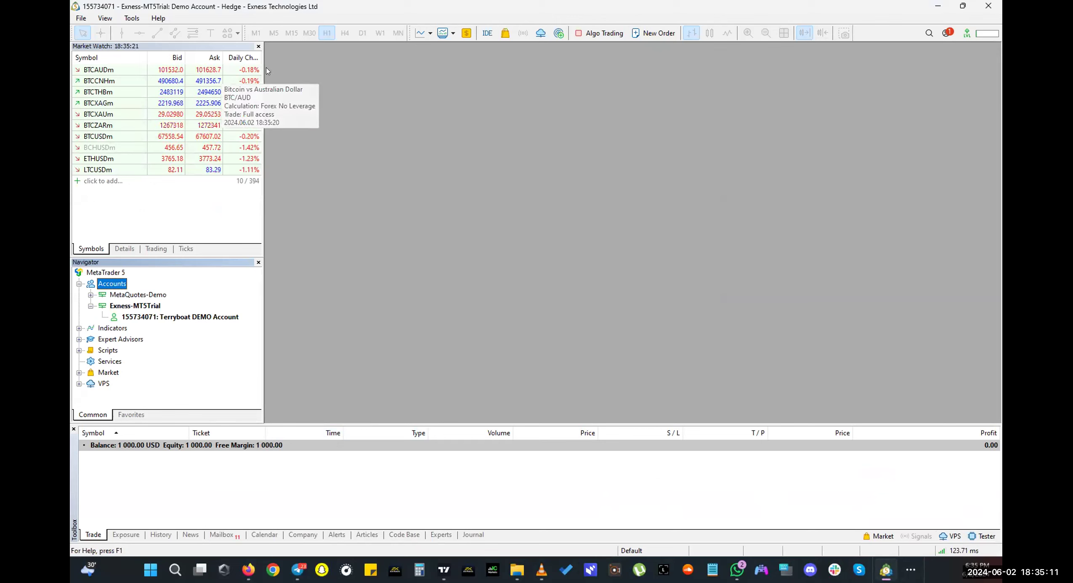
left_click_drag(261, 70, 219, 75)
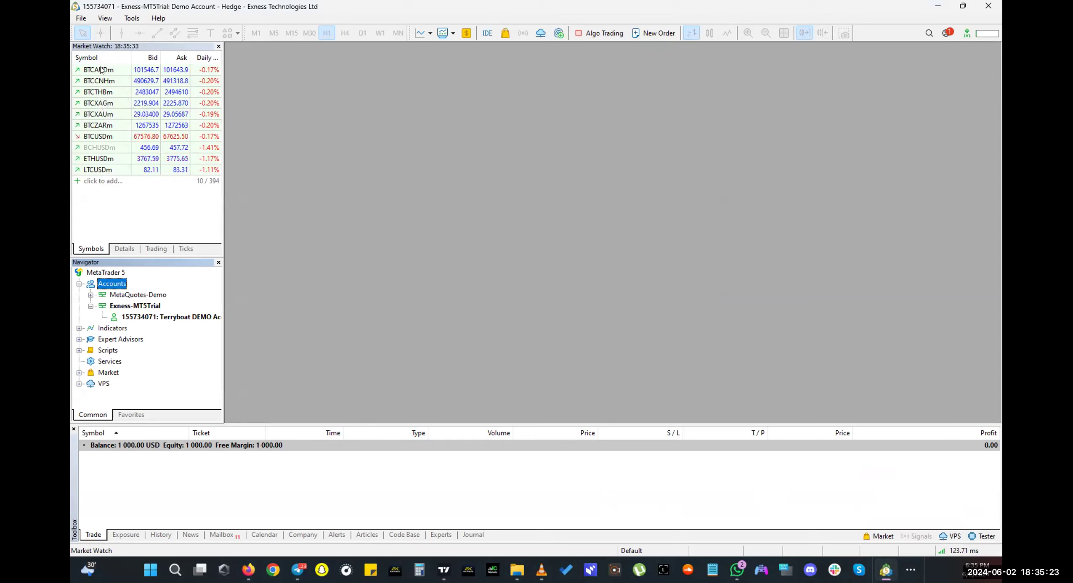
- Remove all symbols from Market Watch, starting with LTCUSDm and BTCUSDm
left_click(108, 170)
key("Delete")
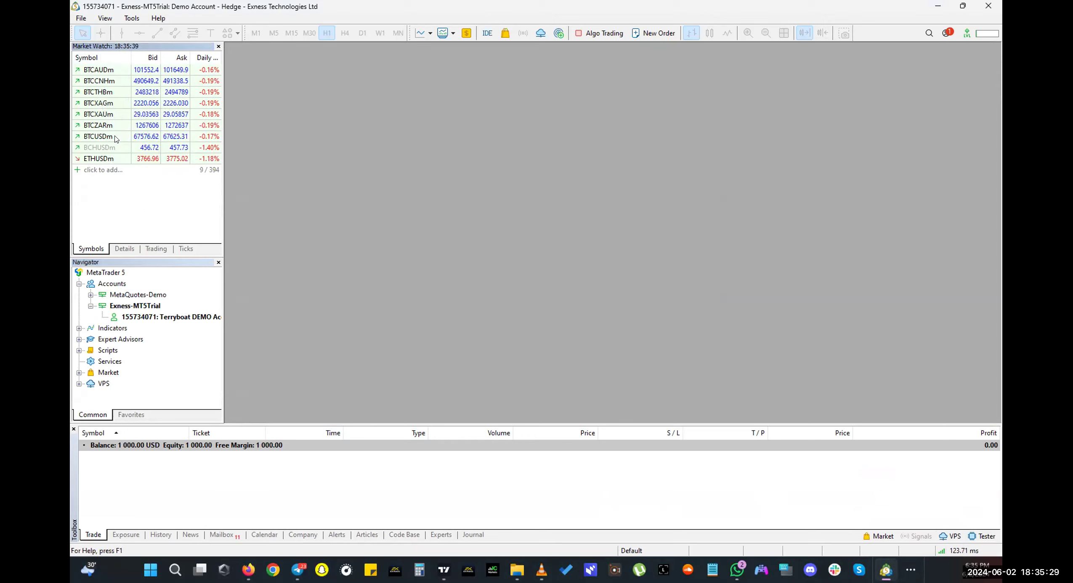
left_click(117, 137)
key("Delete")
left_click(155, 70)
key("Delete")
key("Delete")
key("Delete")
key("Delete")
key("Delete")
key("Delete")
key("Delete")
key("Delete")
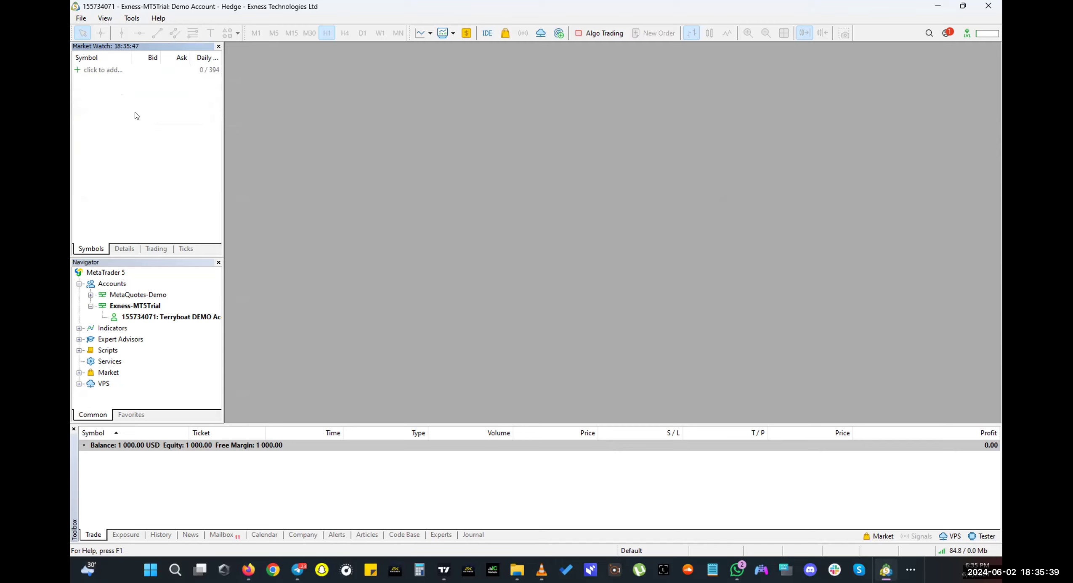
- Add the GBPUSDm symbol to the empty Market Watch list
key("super")
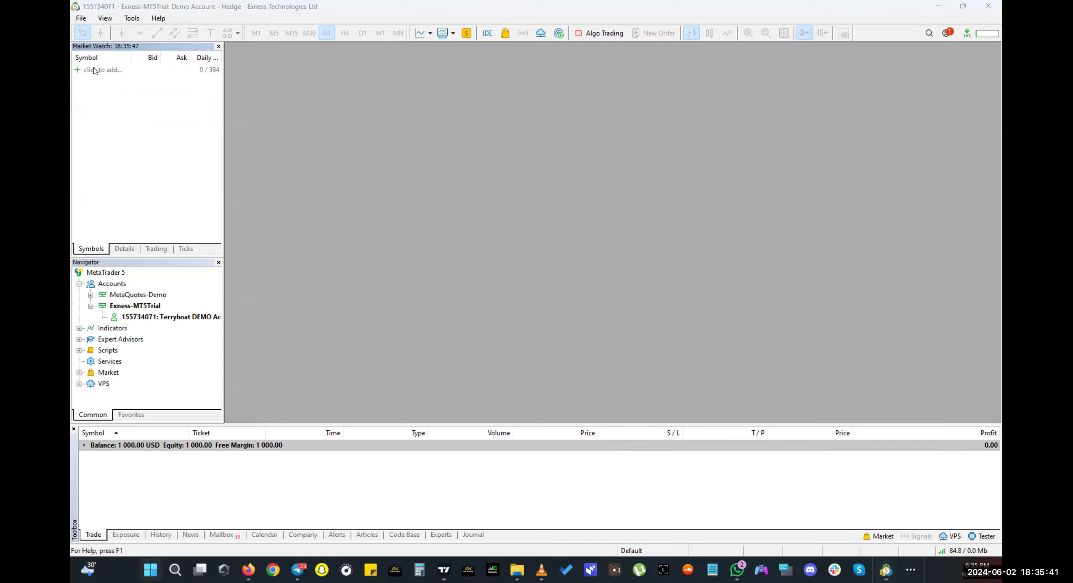
left_click(114, 98)
left_click(100, 70)
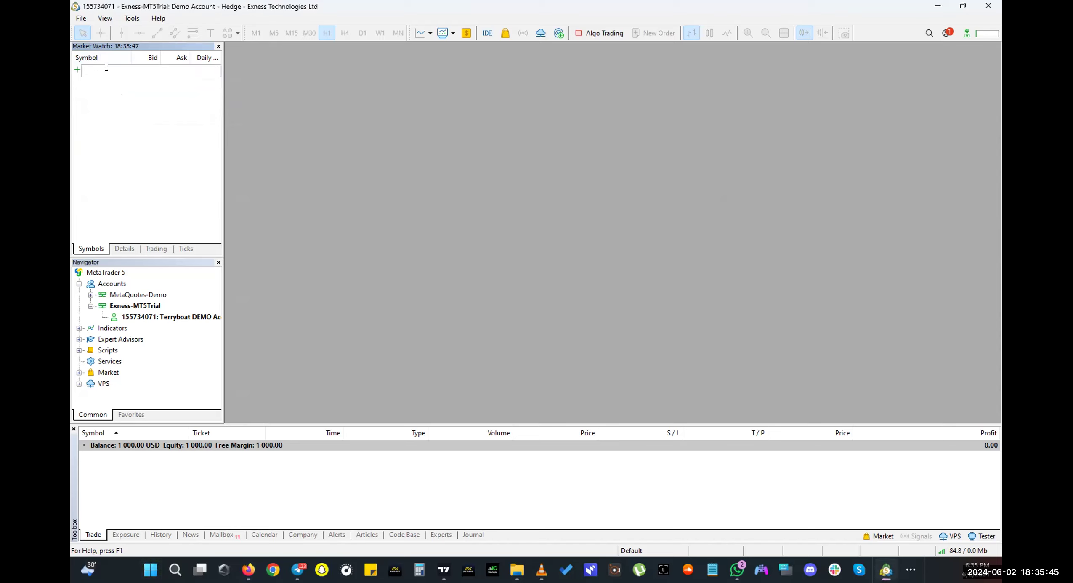
type("gbpusd")
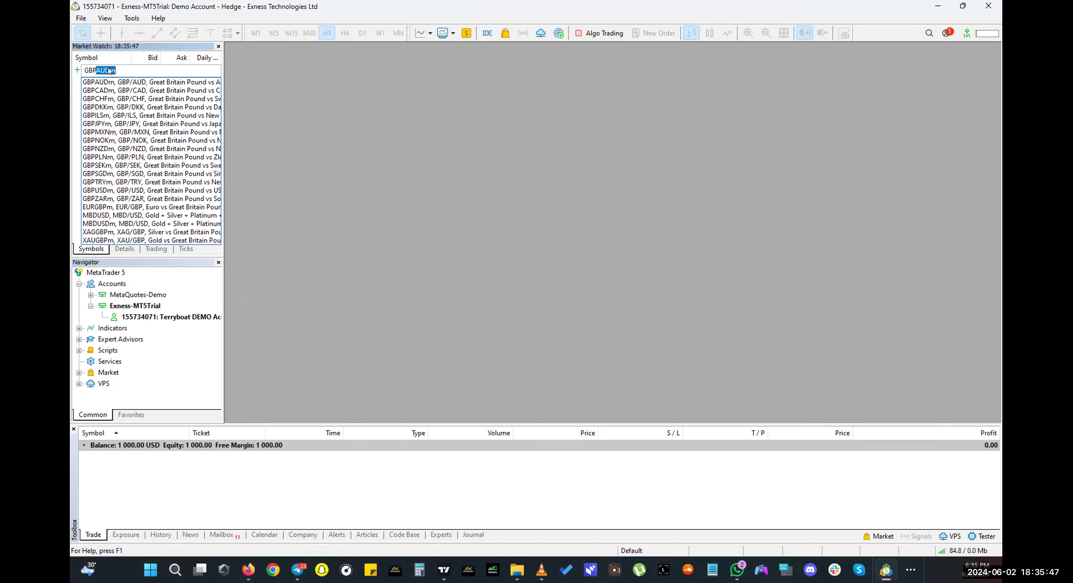
key("Return")
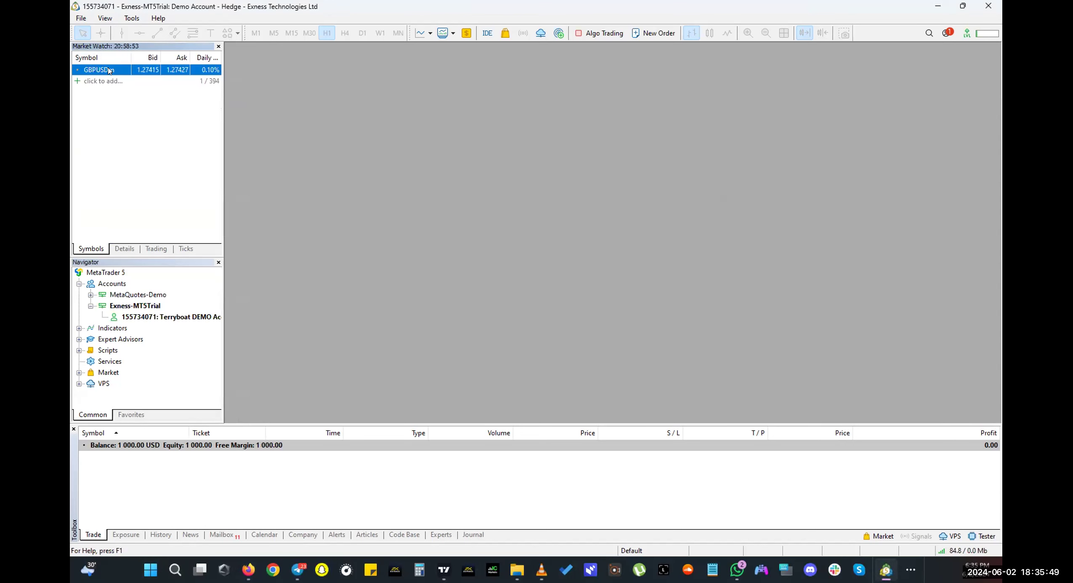
- Add the BTCUSDm symbol to Market Watch below GBPUSDm
left_click(94, 80)
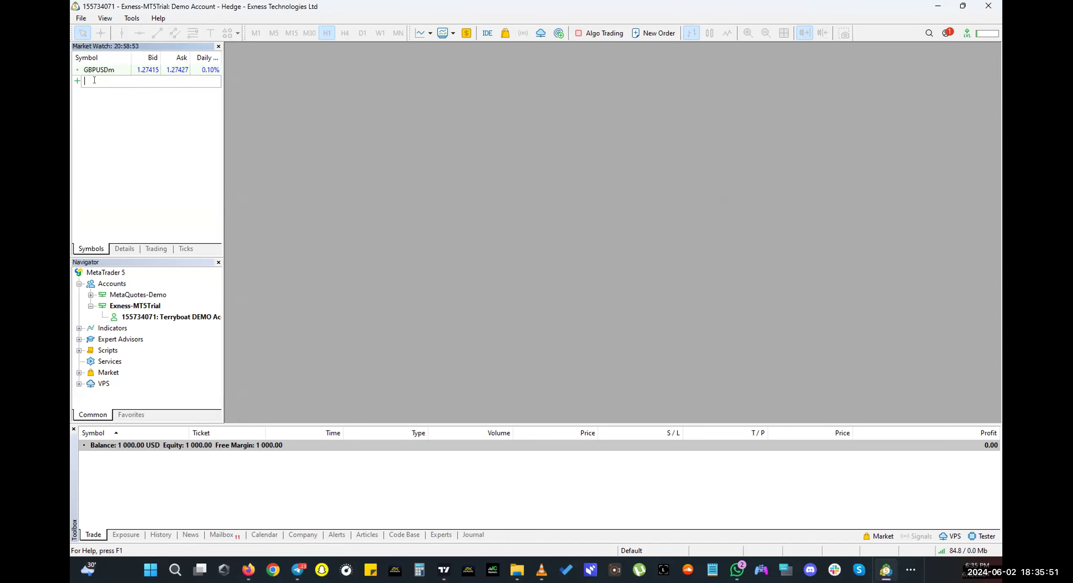
type("btc")
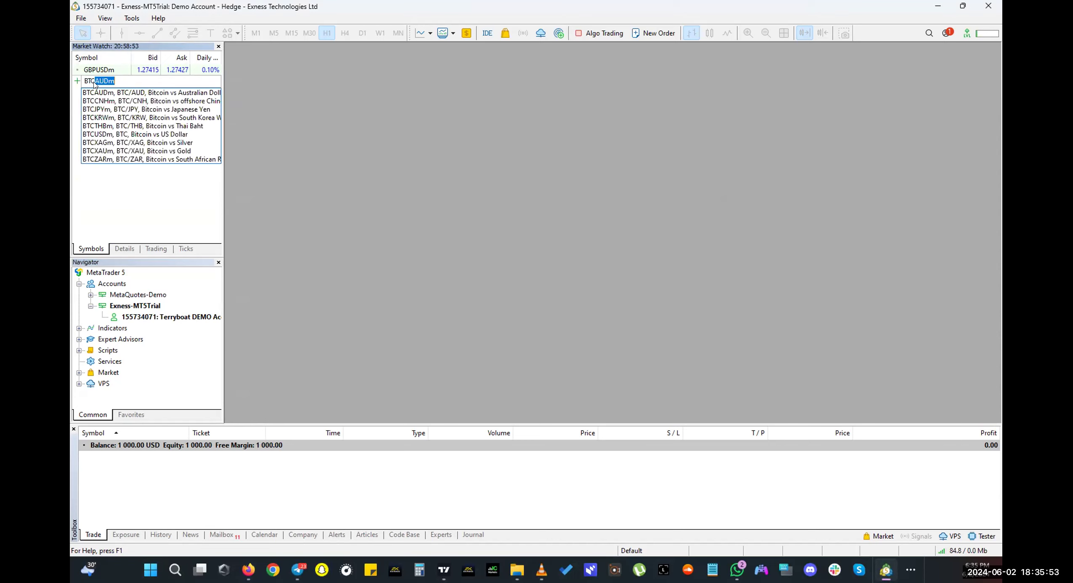
type("u")
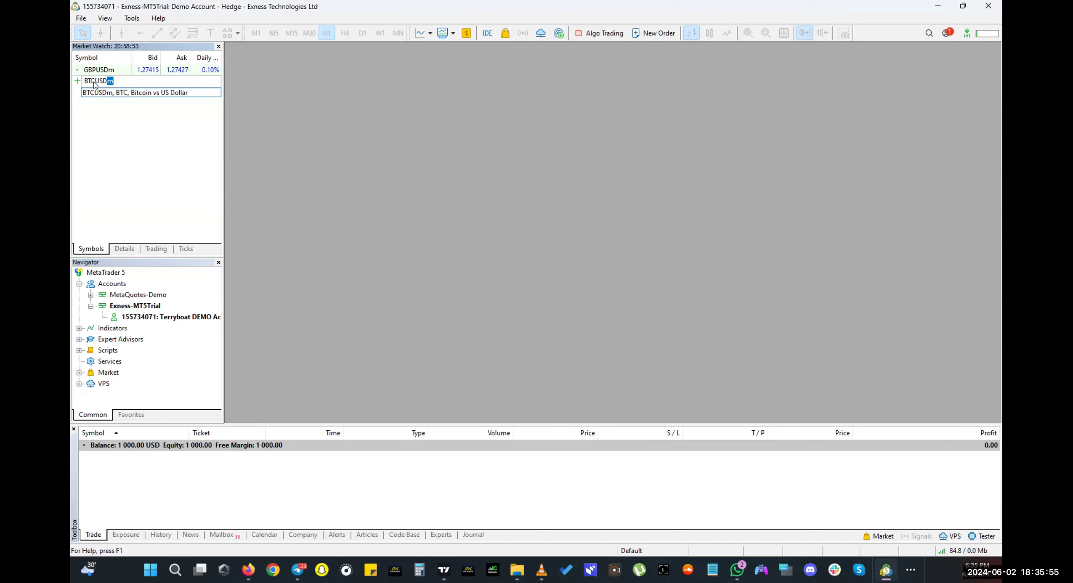
key("Down")
left_click(155, 93)
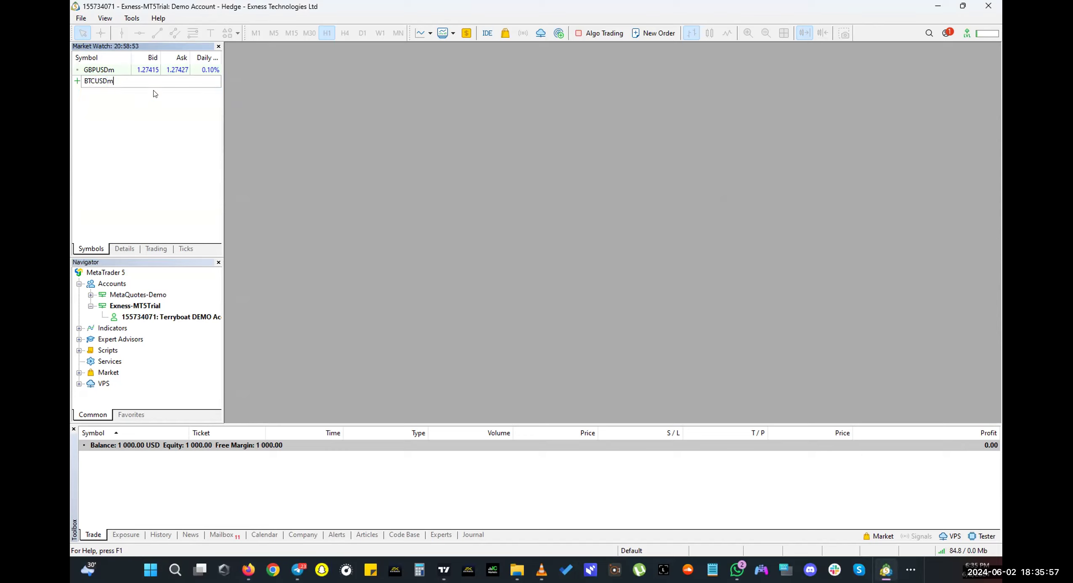
key("Return")
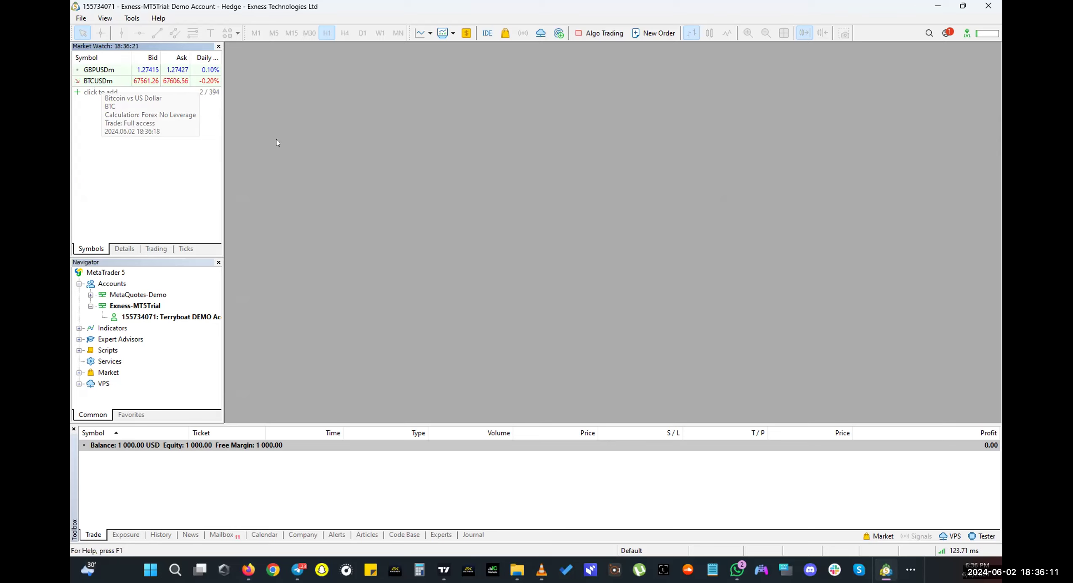
- Open a BTCUSDm chart from Market Watch, maximize it and slightly compress its price scale
left_click(90, 80)
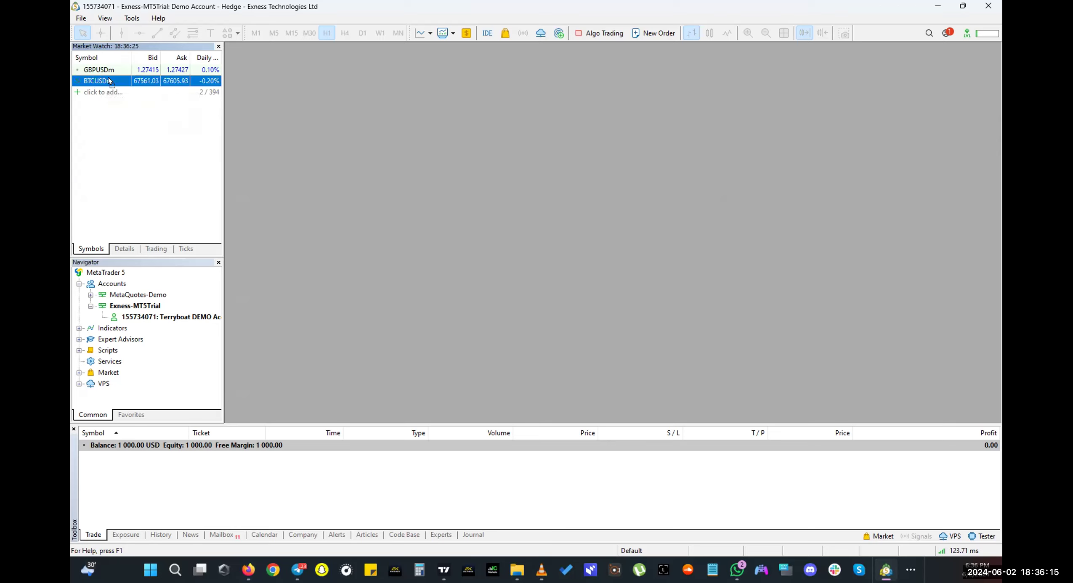
left_click_drag(356, 152, 399, 168)
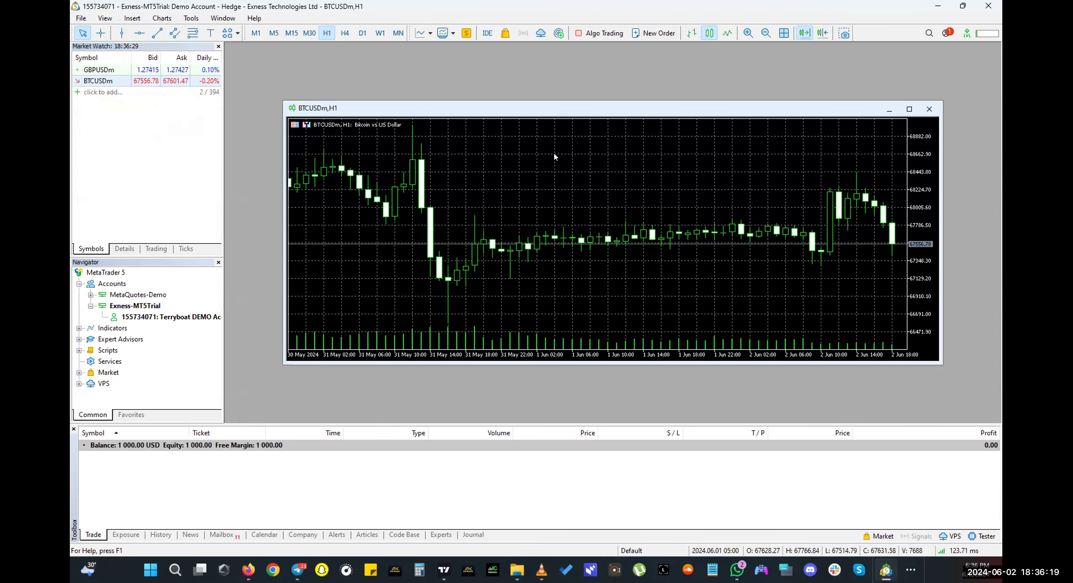
left_click(911, 109)
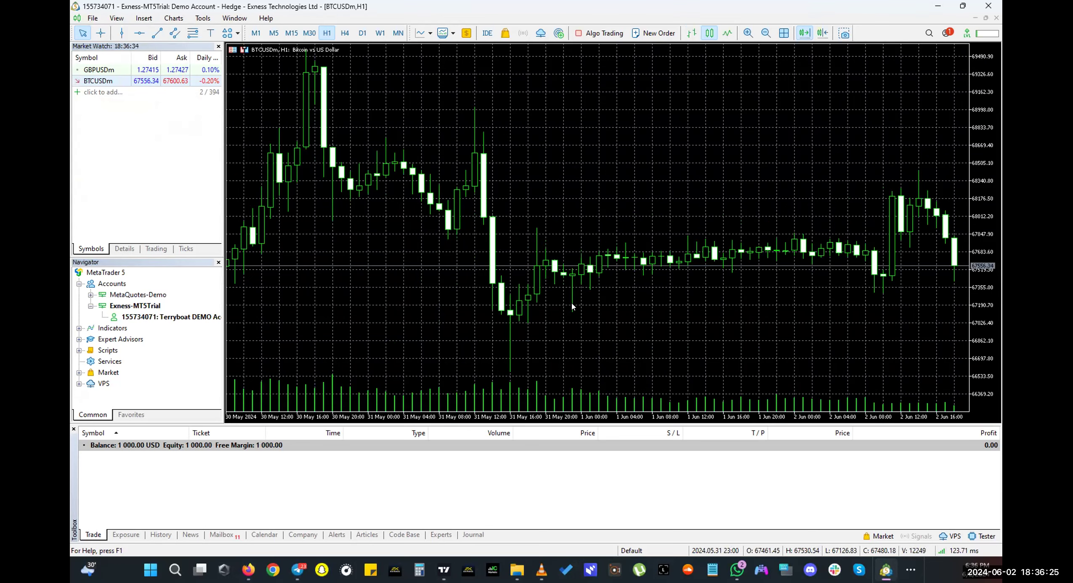
left_click_drag(533, 159, 818, 173)
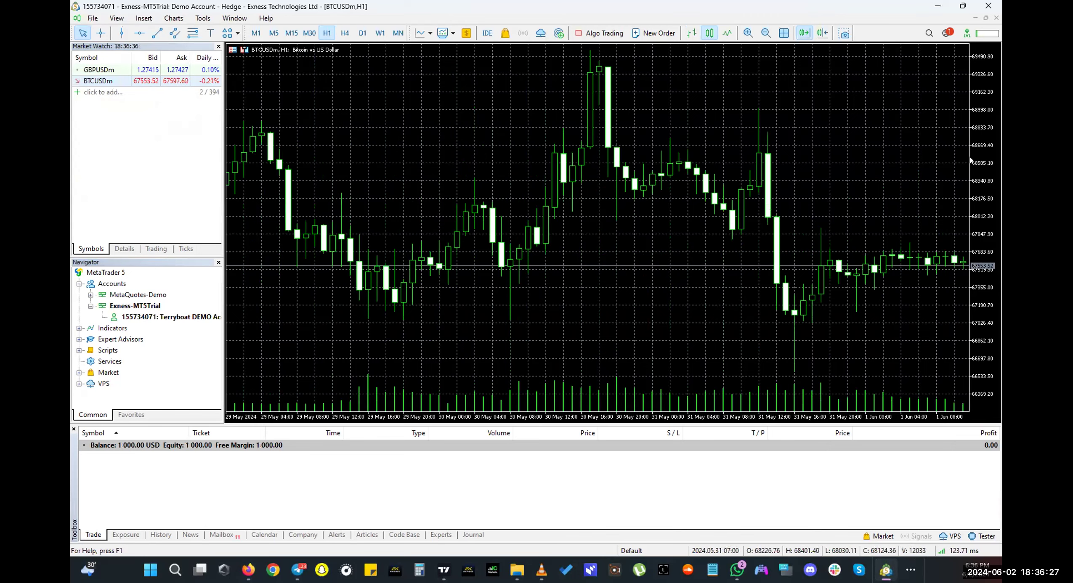
mouse_move(986, 146)
left_mouse_down()
mouse_move(973, 124)
mouse_move(983, 163)
left_mouse_up()
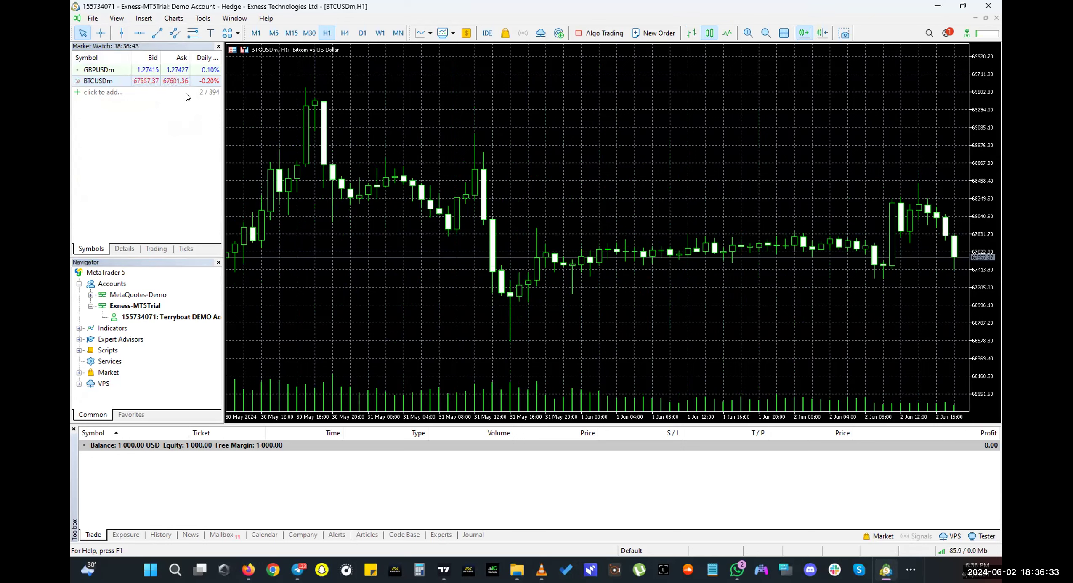
- Add the EURUSDm symbol to Market Watch
left_click(94, 92)
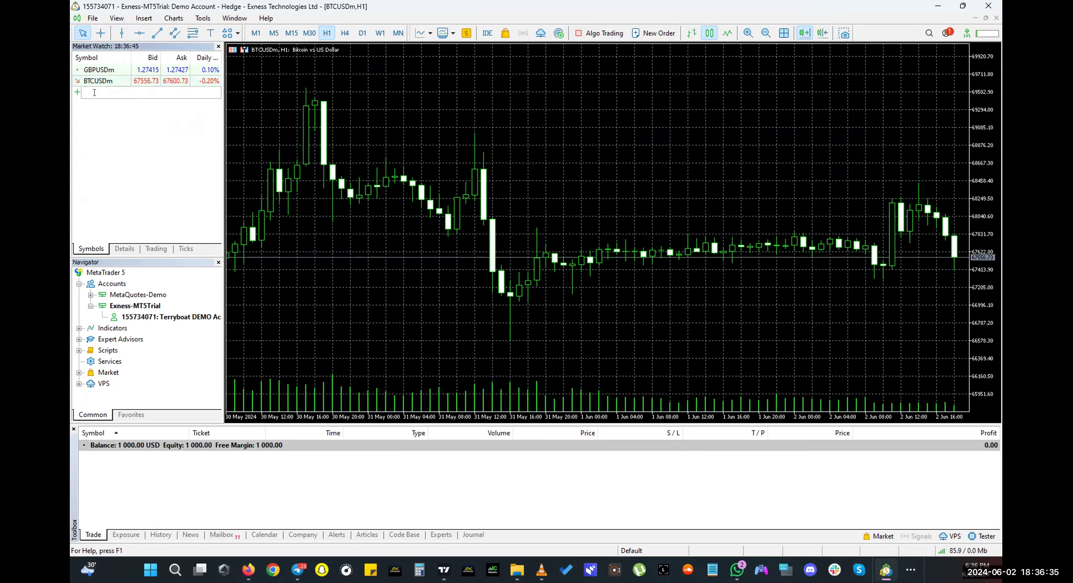
type("eur")
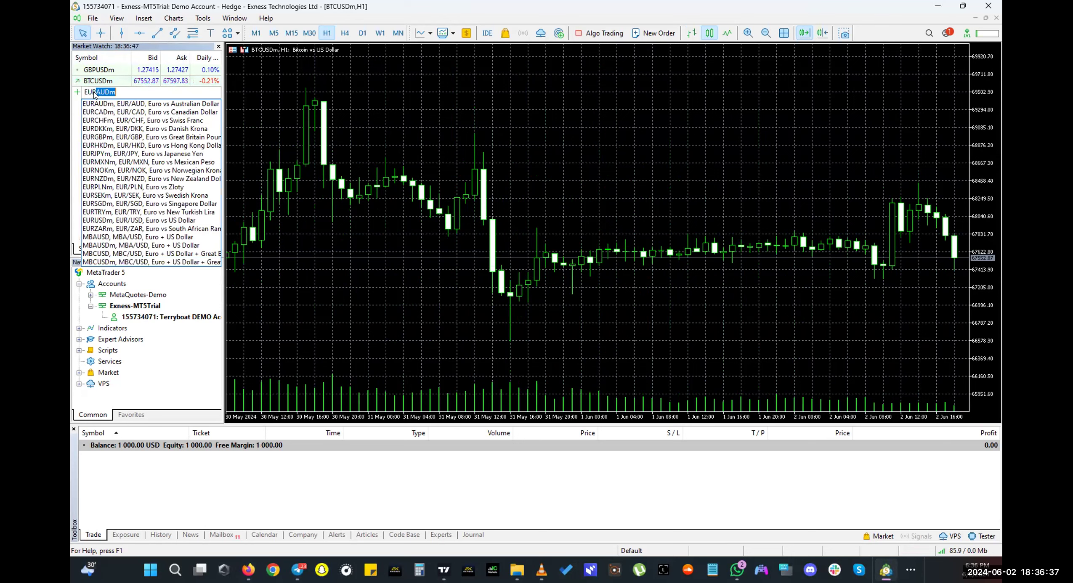
type("u")
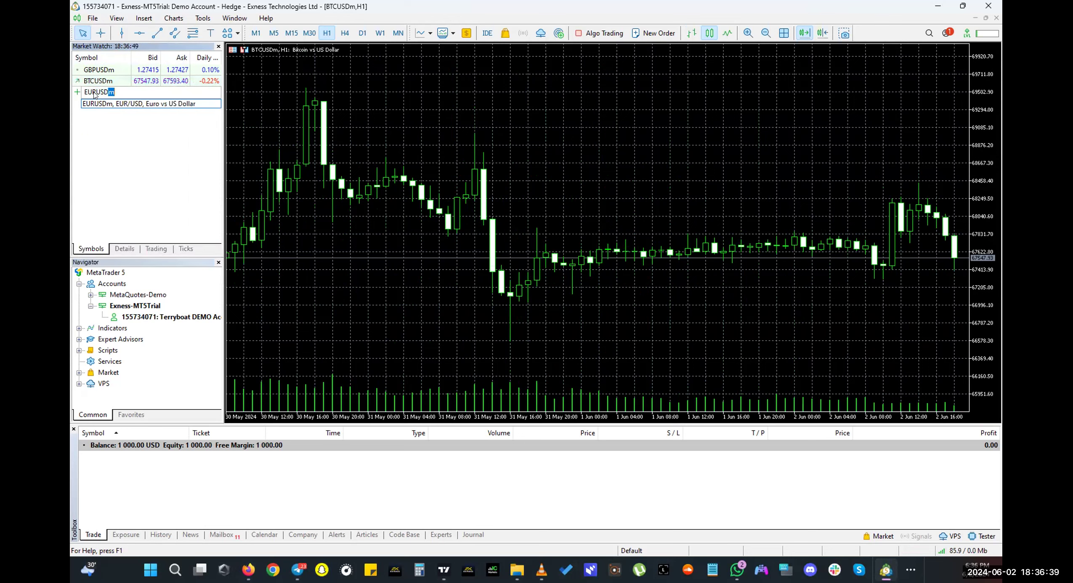
type("sd")
key("Return")
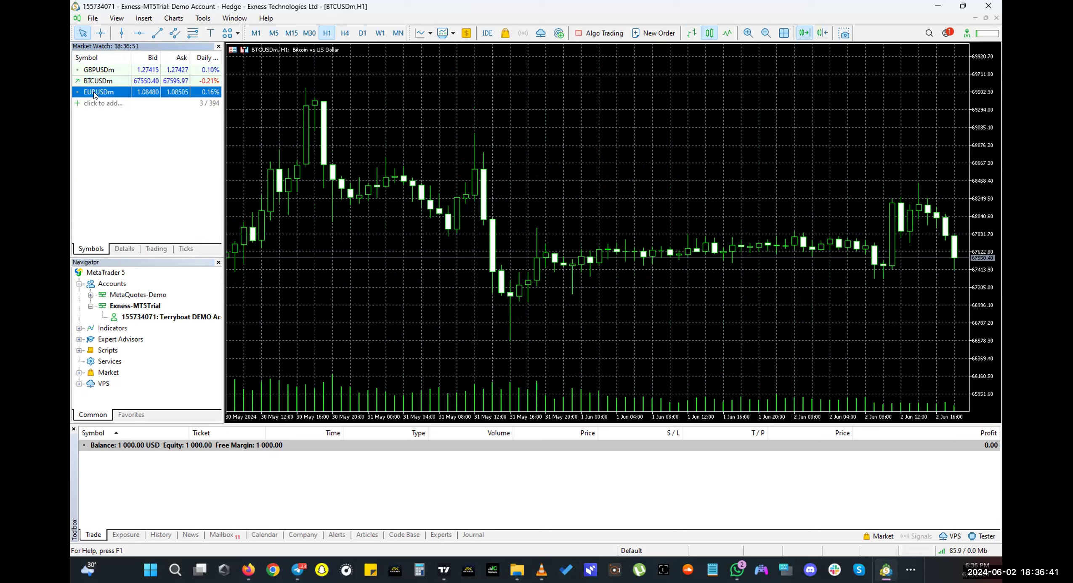
- Add the gold symbol XAUUSDm to Market Watch and clear the row selection
left_click(107, 104)
type("xauu")
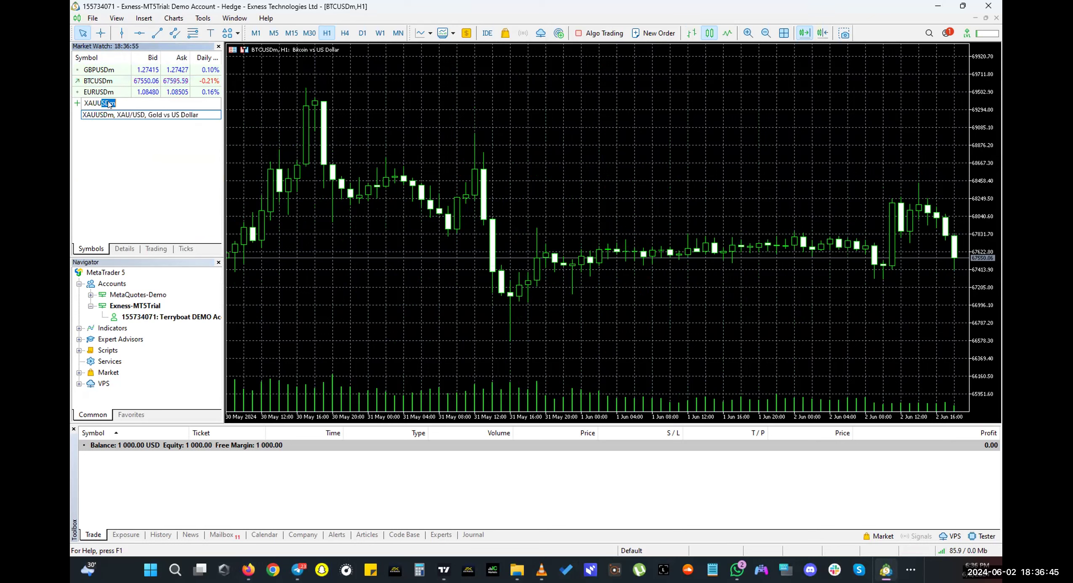
type("sd")
key("Return")
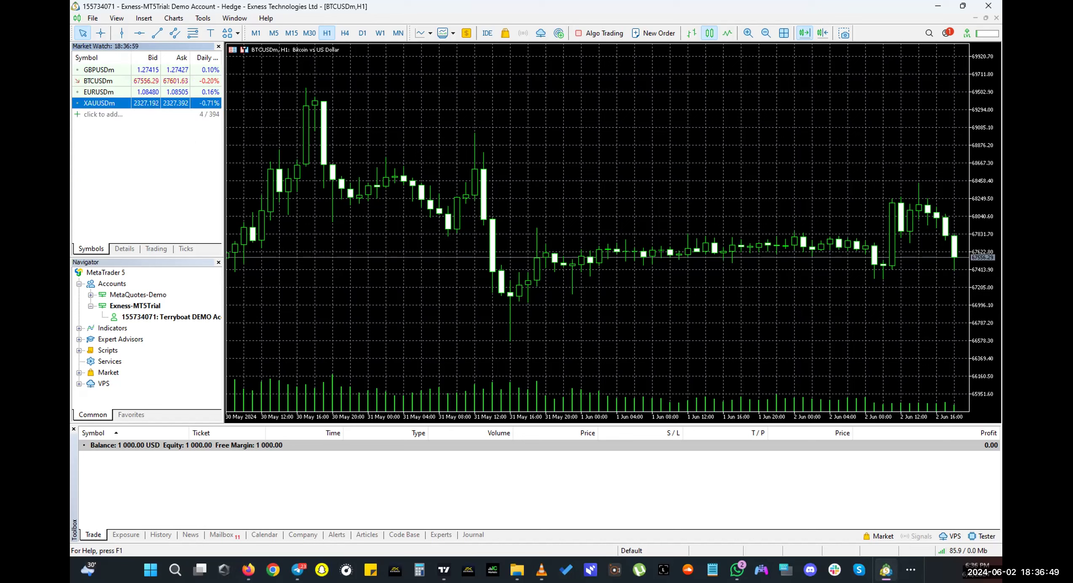
left_click(127, 150)
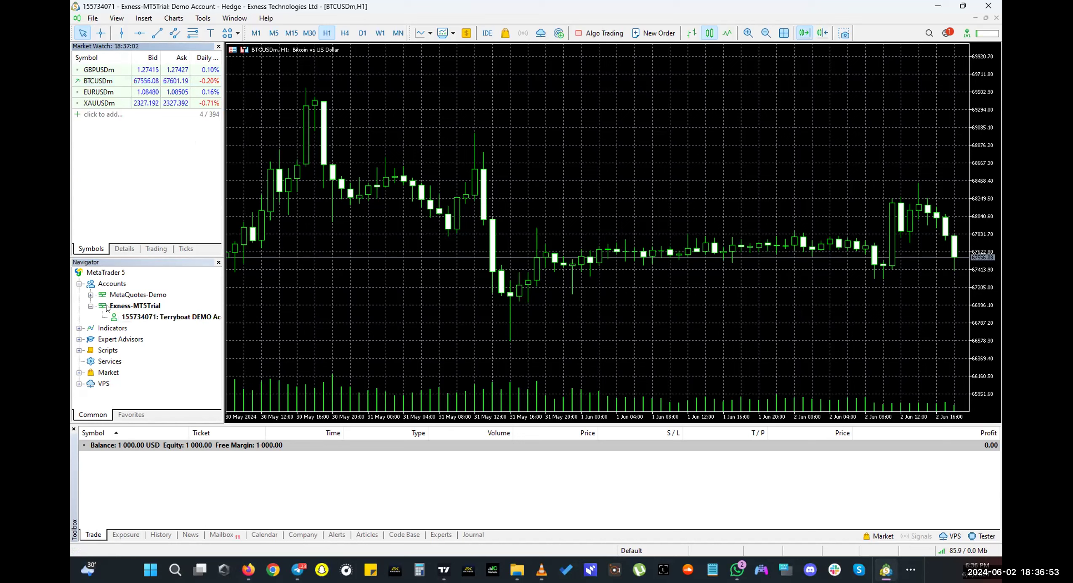
- Start opening an account with Exness Technologies Ltd and choose to connect with an existing trade account
left_click(102, 285)
right_click(101, 286)
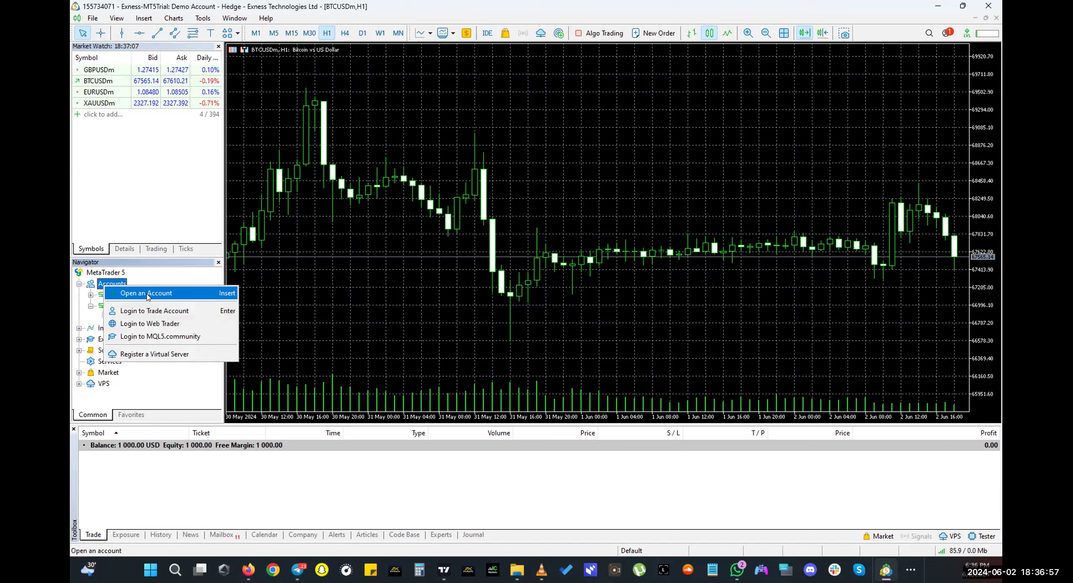
left_click(148, 294)
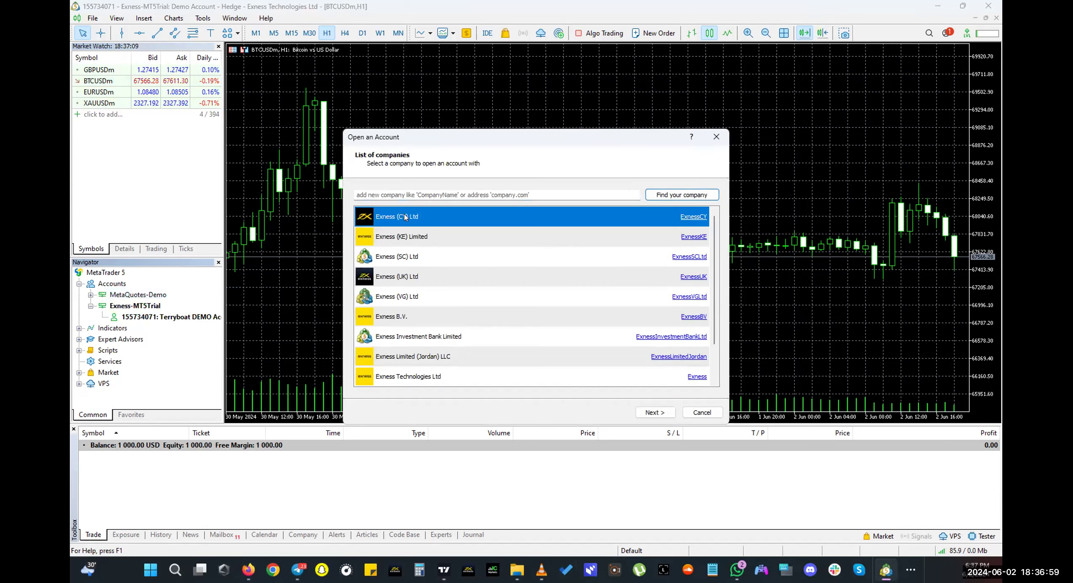
left_click(400, 377)
left_click(657, 411)
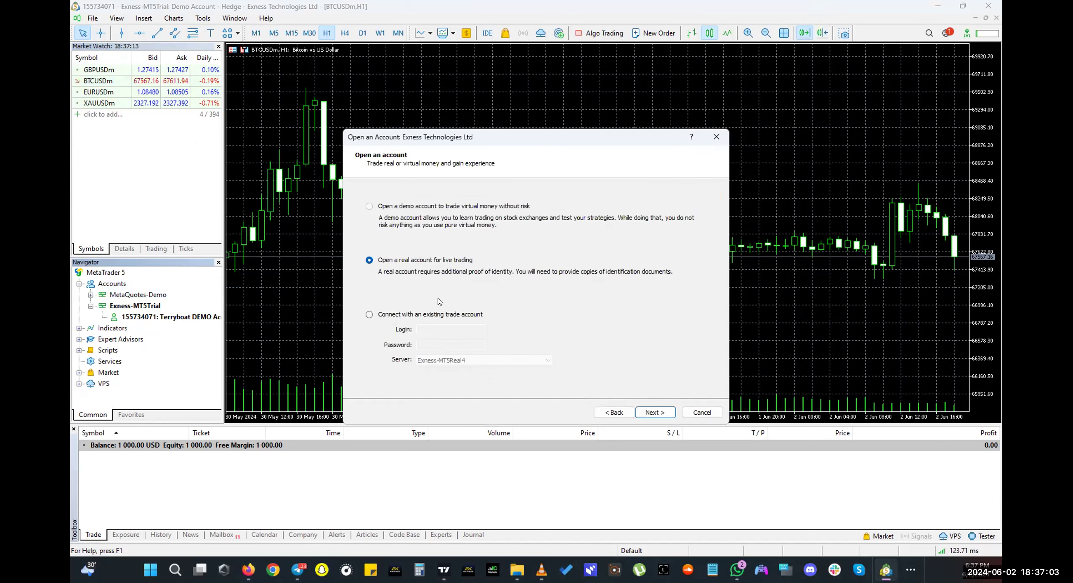
left_click(369, 314)
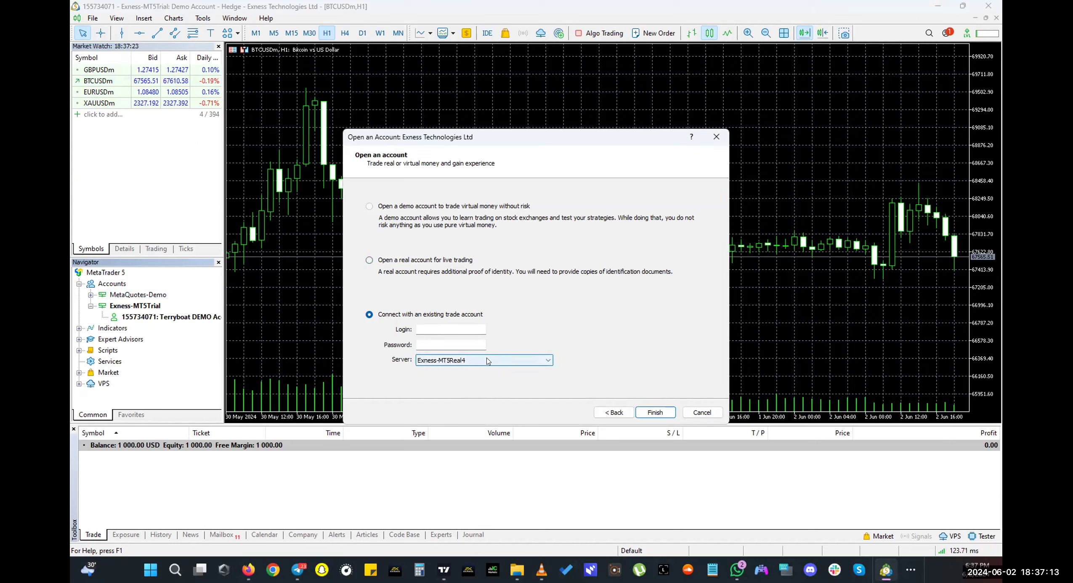
- Switch to Chrome to check the demo account's server and login details, return to MetaTrader 5 and cancel the account dialog
left_click(901, 565)
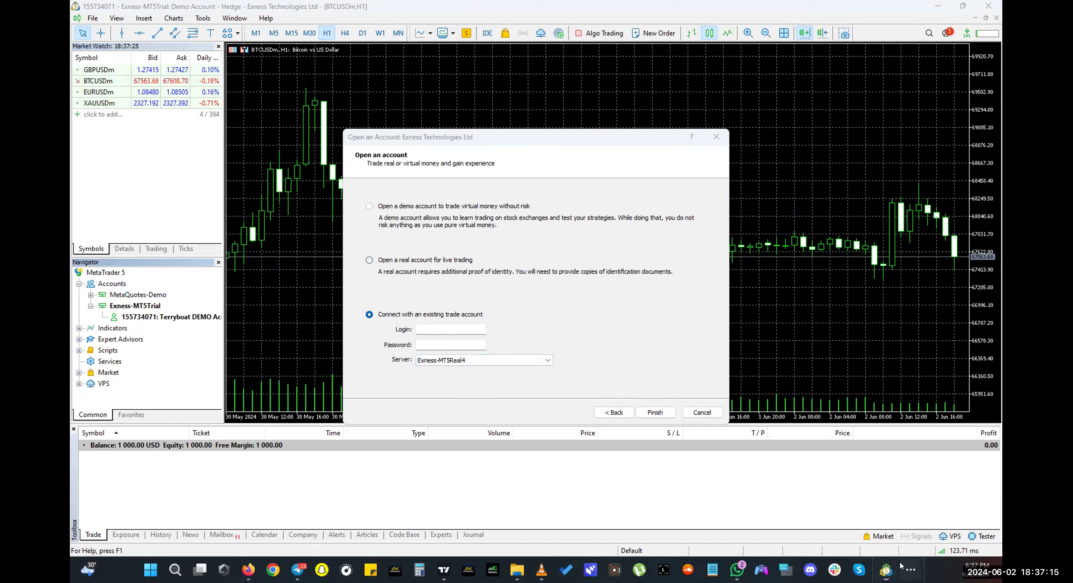
mouse_move(925, 535)
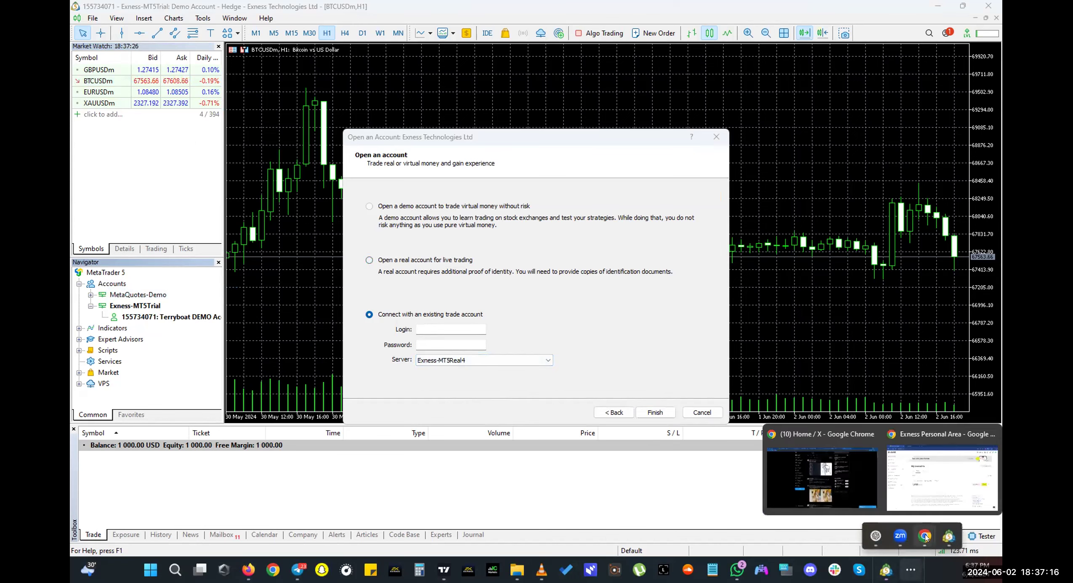
left_click(964, 462)
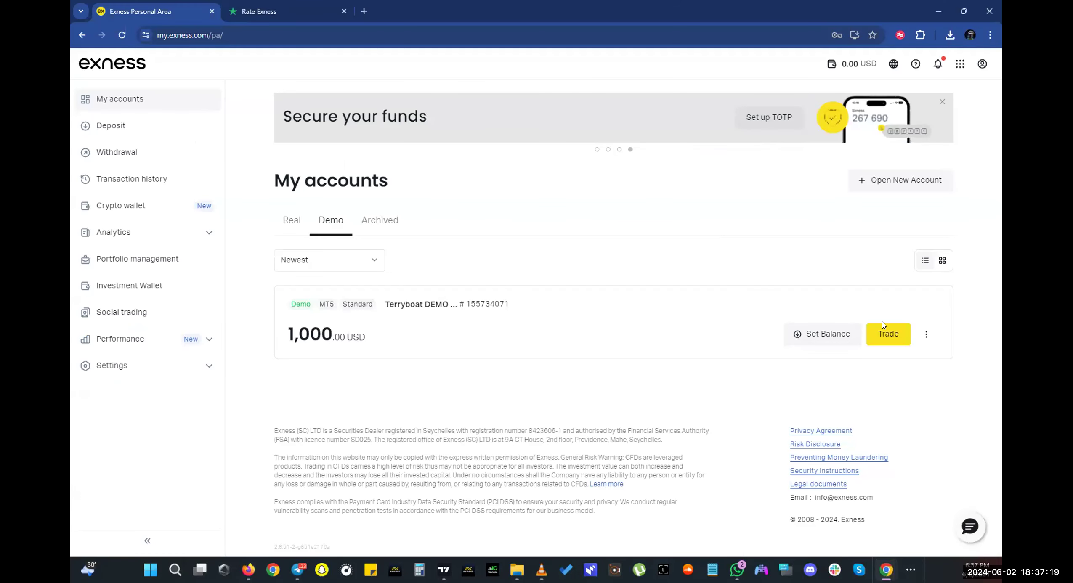
left_click(926, 334)
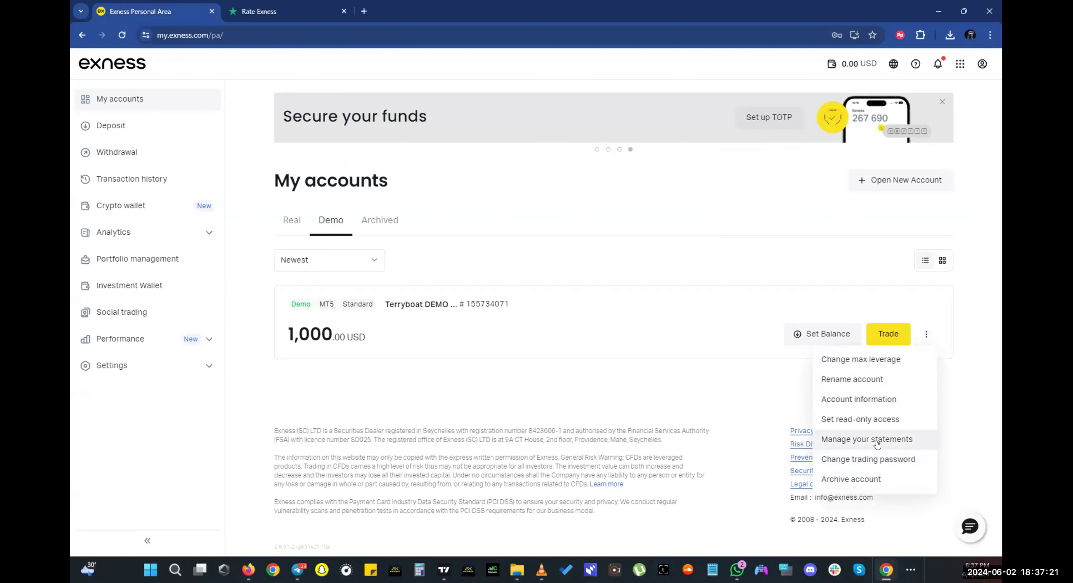
left_click(838, 399)
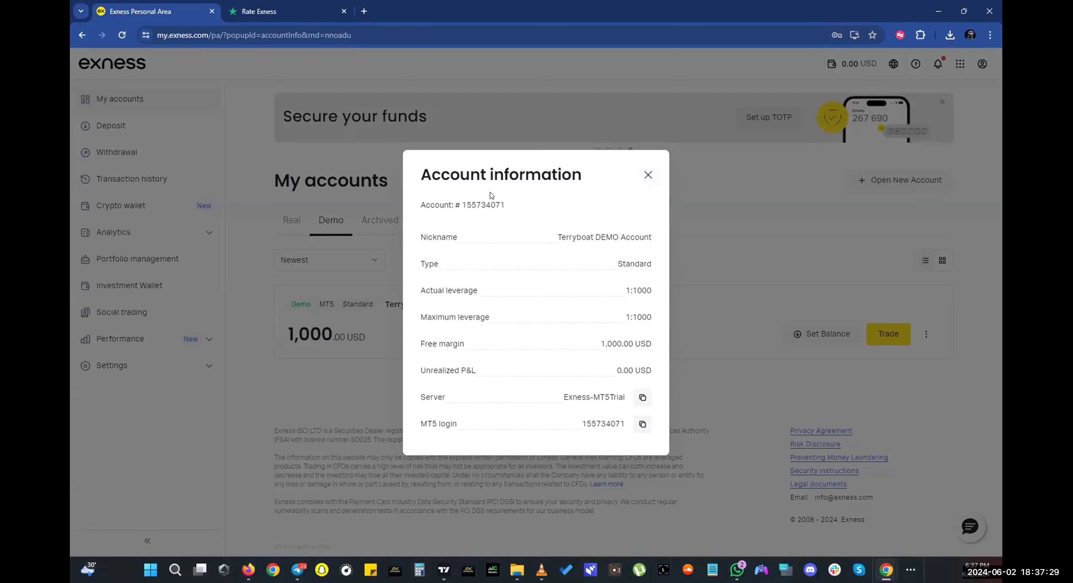
left_click(648, 174)
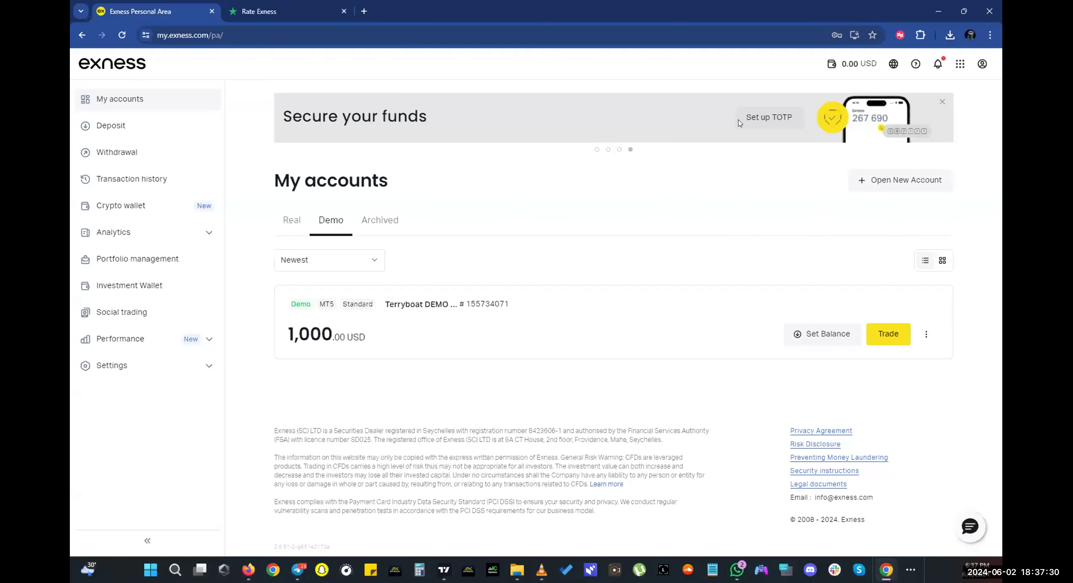
left_click(941, 10)
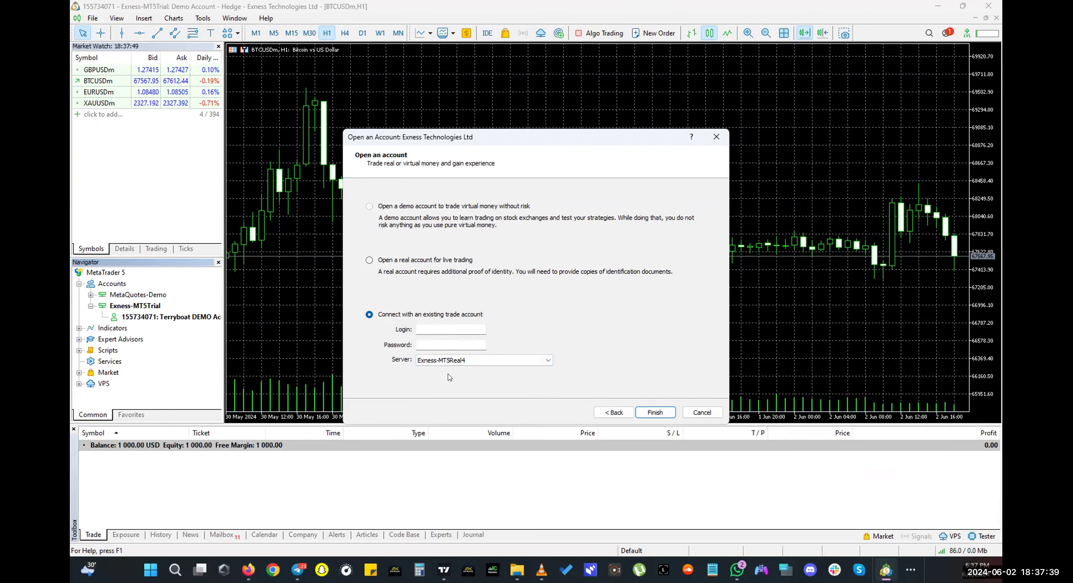
left_click(702, 413)
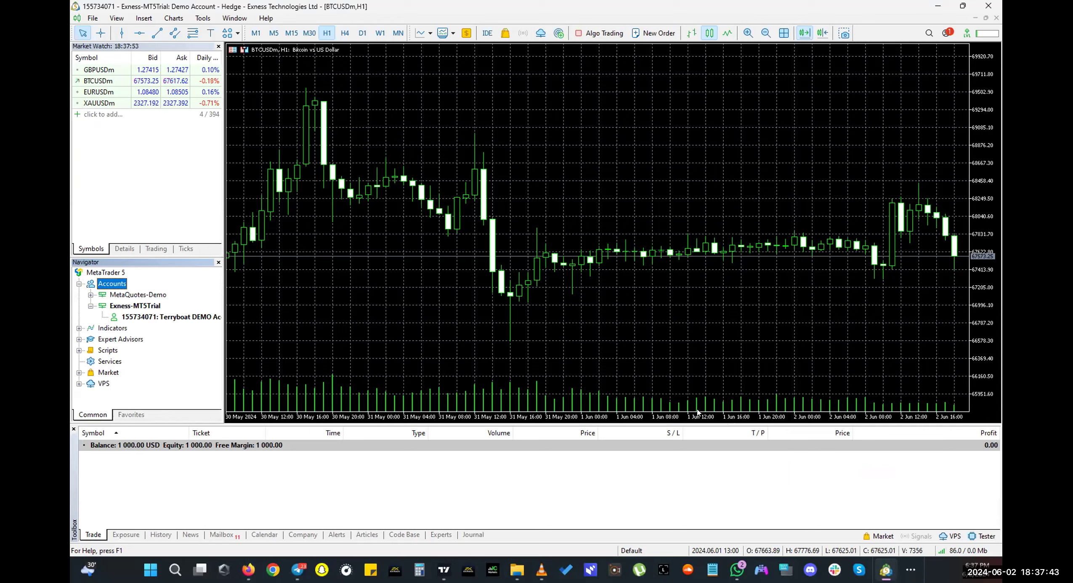
- Set the BTCUSDm chart to the M15 timeframe and compress its price scale
left_click_drag(977, 185, 978, 192)
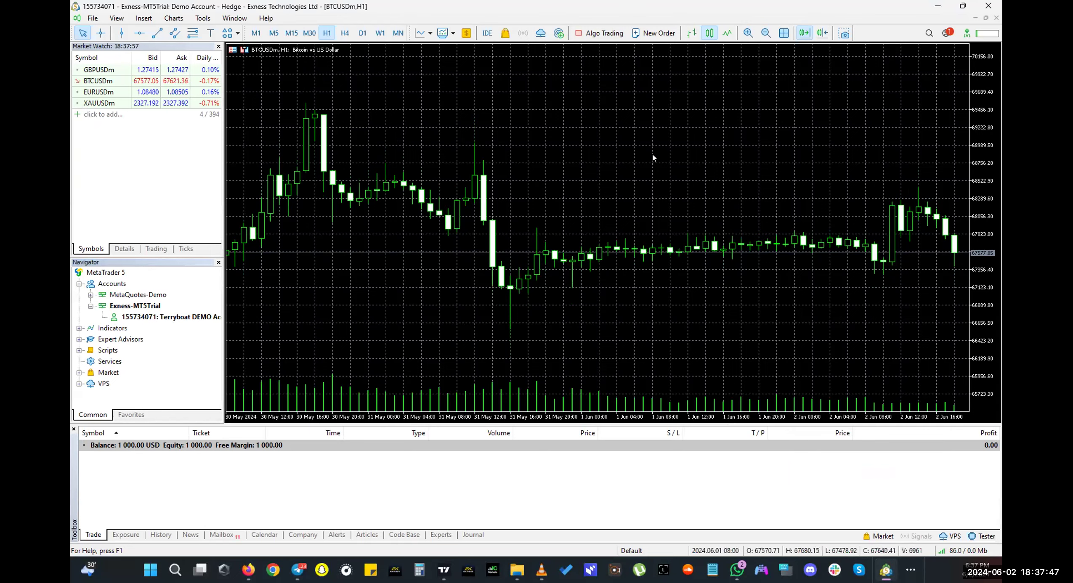
left_click(292, 33)
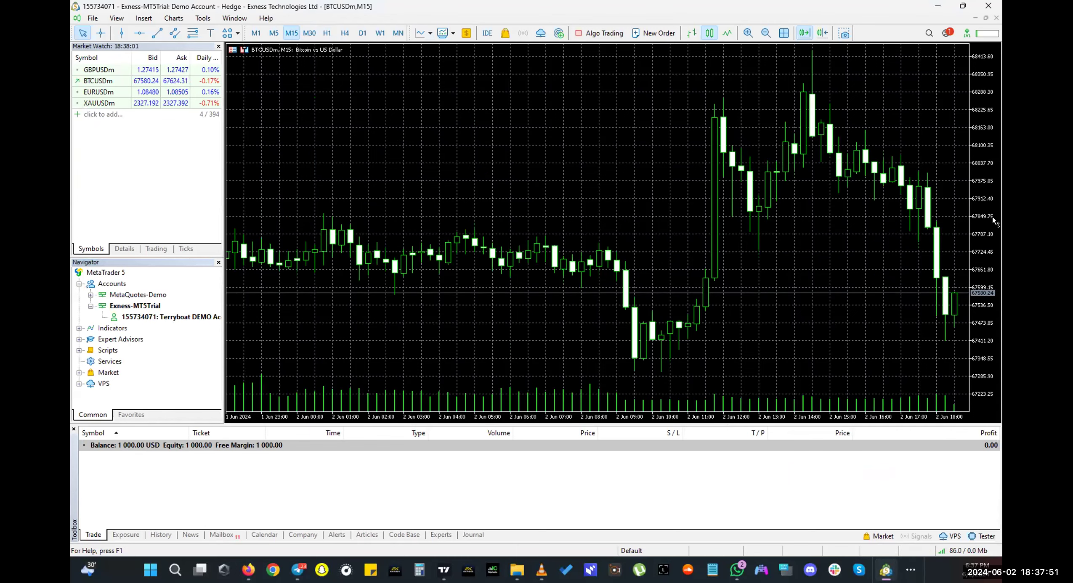
left_click_drag(994, 221, 994, 252)
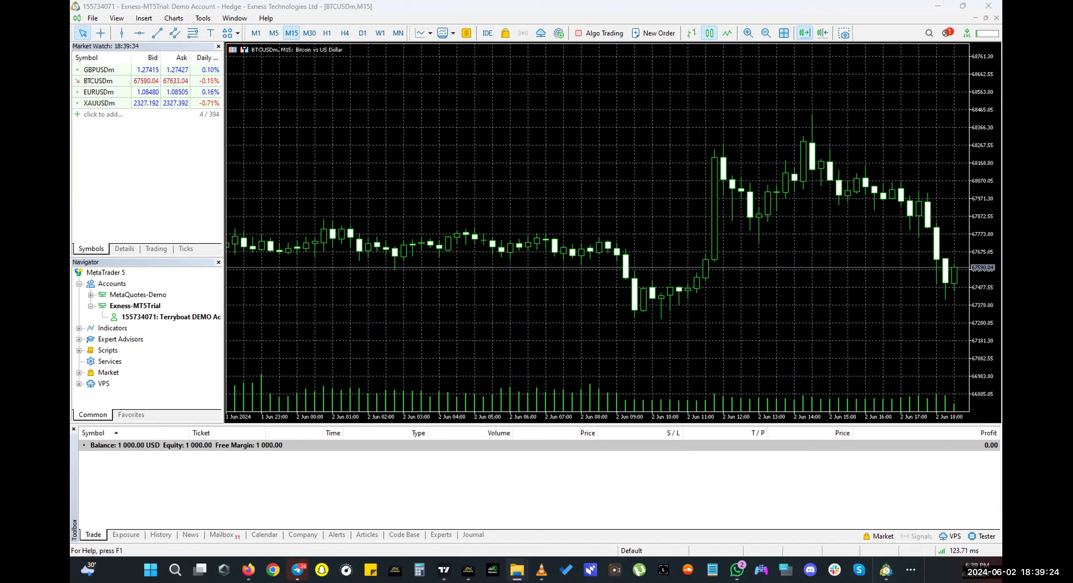
- Open the MetaTrader 5 data folder and shrink its File Explorer window to uncover Market Watch
left_click(93, 18)
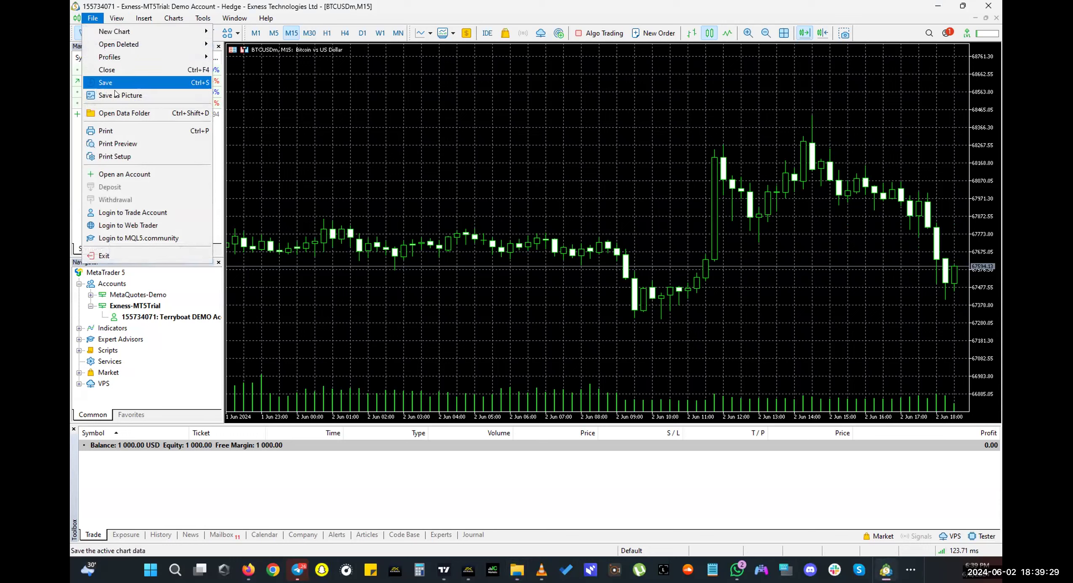
left_click(121, 113)
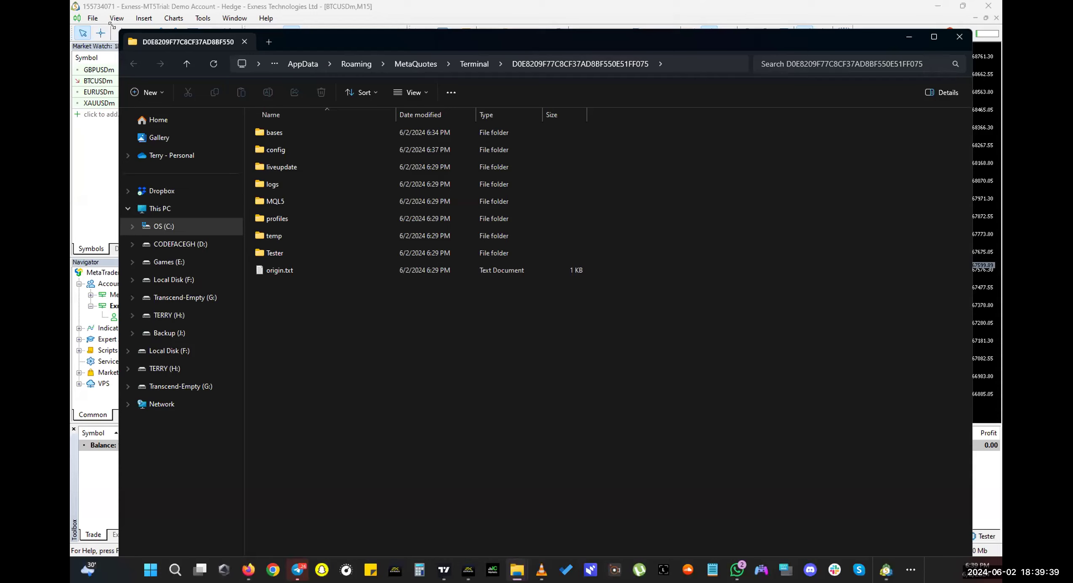
left_click_drag(112, 26, 263, 173)
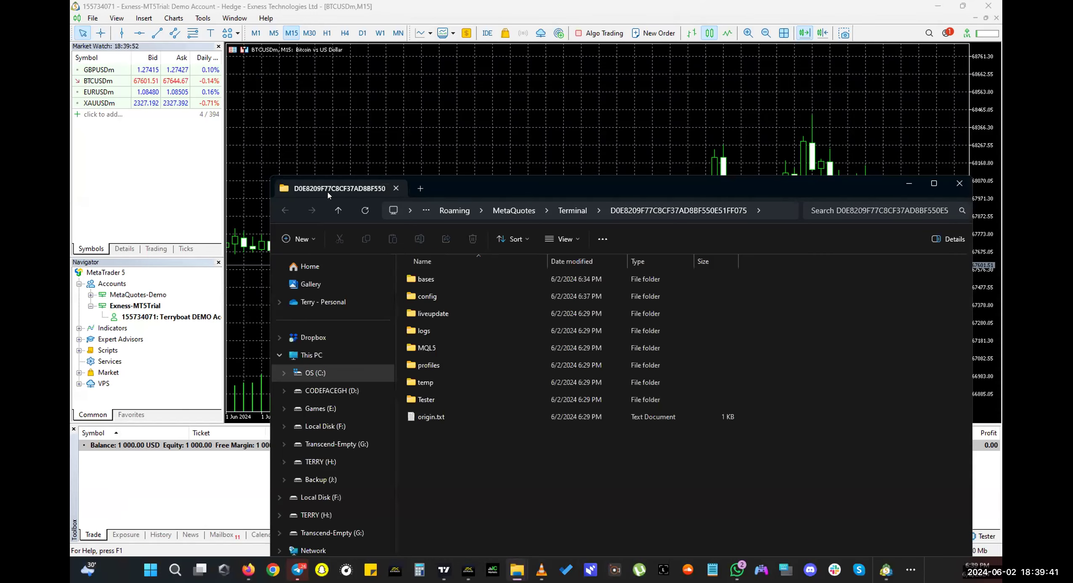
- Open the Templates folder inside MQL5's Profiles folder in the MetaTrader 5 data folder
left_click_drag(466, 189, 379, 39)
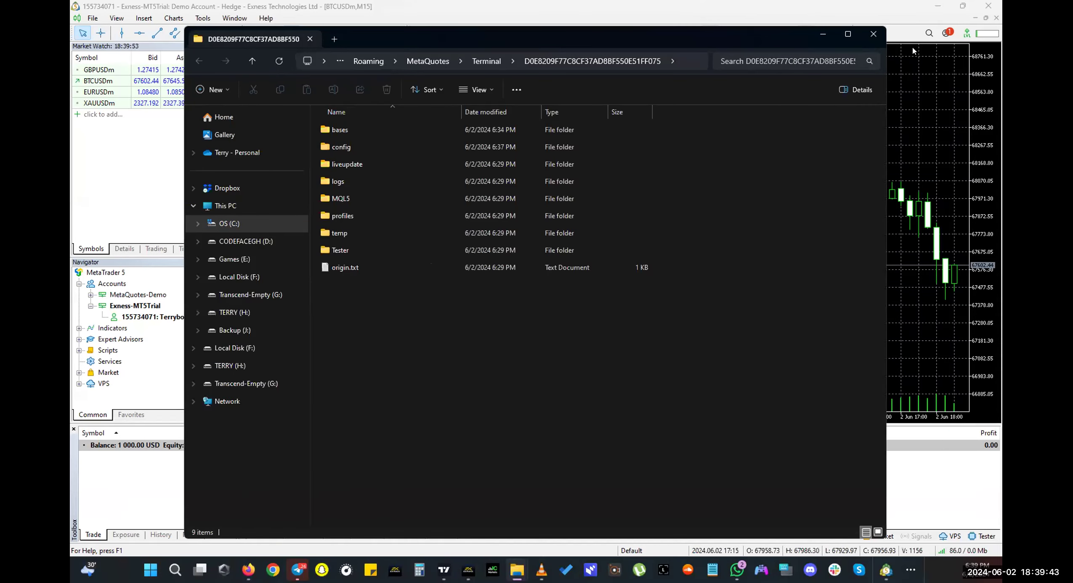
double_click(341, 199)
double_click(343, 251)
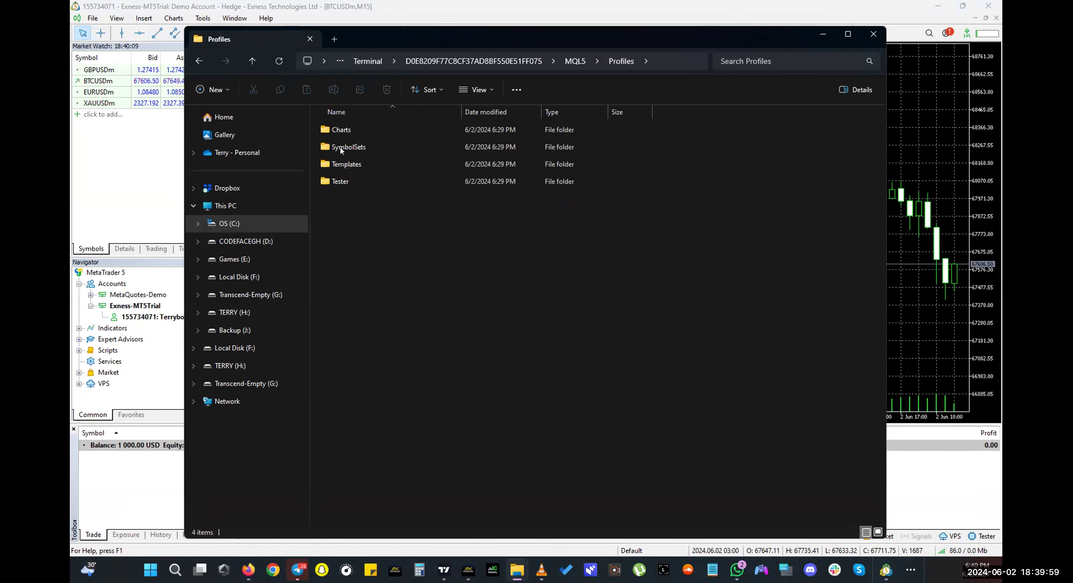
double_click(346, 166)
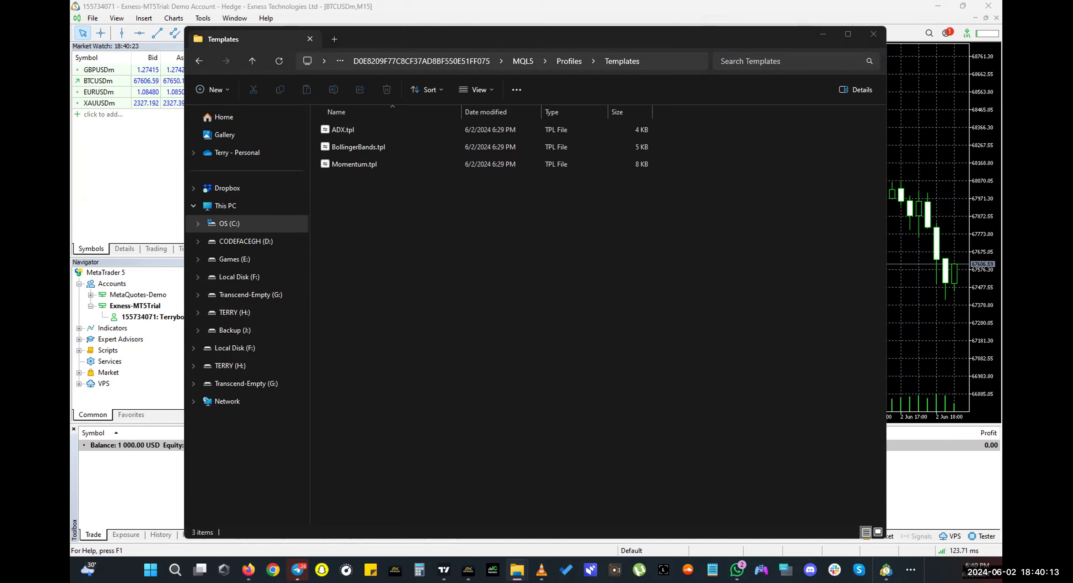
- Paste the copied NAKED CHART.tpl file into the Templates folder and close File Explorer
key("ctrl+c")
left_click(372, 184)
key("ctrl+v")
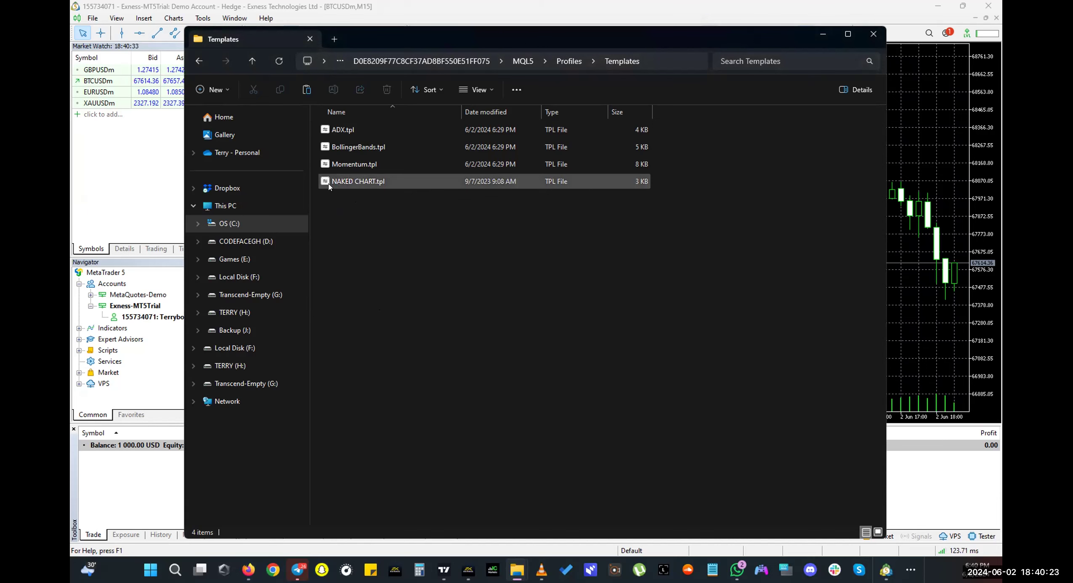
left_click(649, 263)
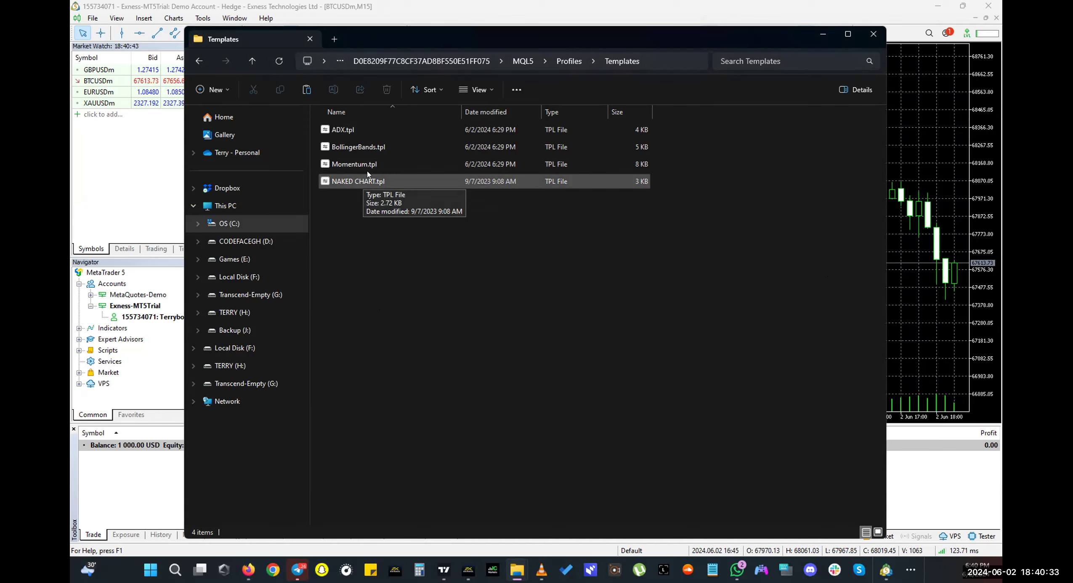
left_click(874, 33)
- Look through the BTCUSDm chart's template list for the newly copied template and leave it without applying any
right_click(515, 170)
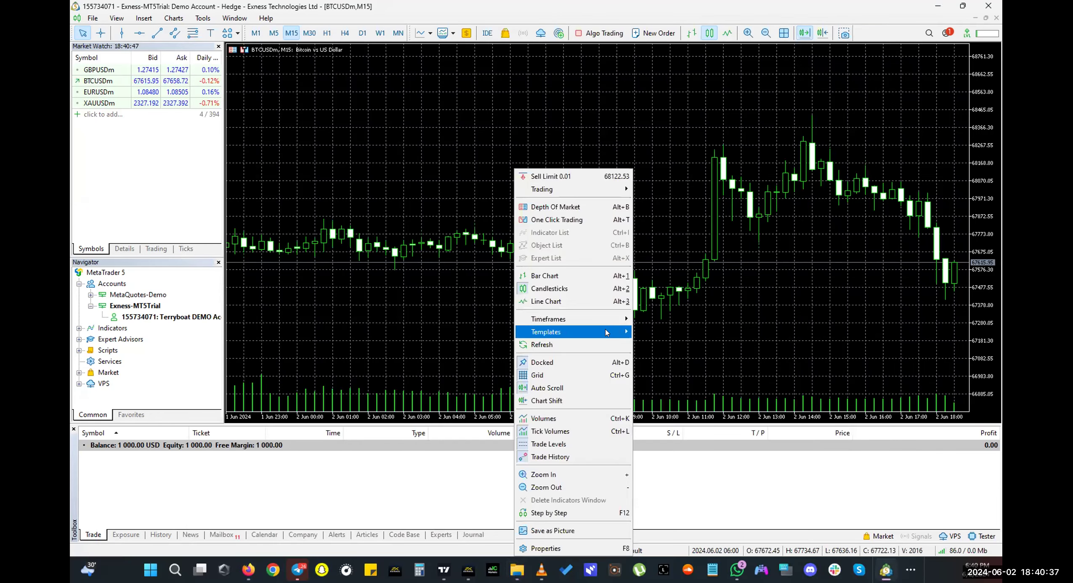
mouse_move(607, 333)
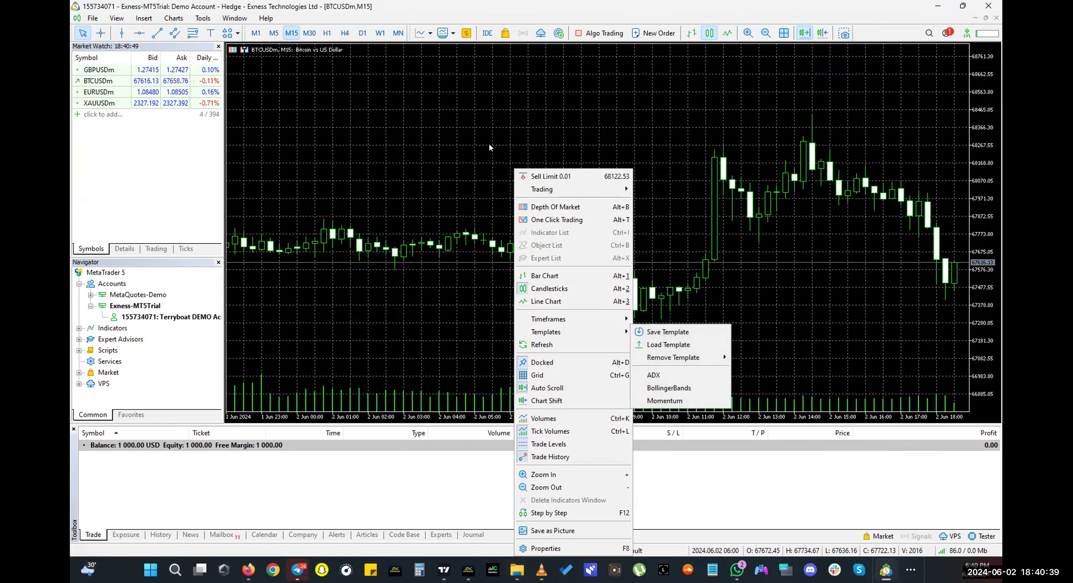
right_click(470, 124)
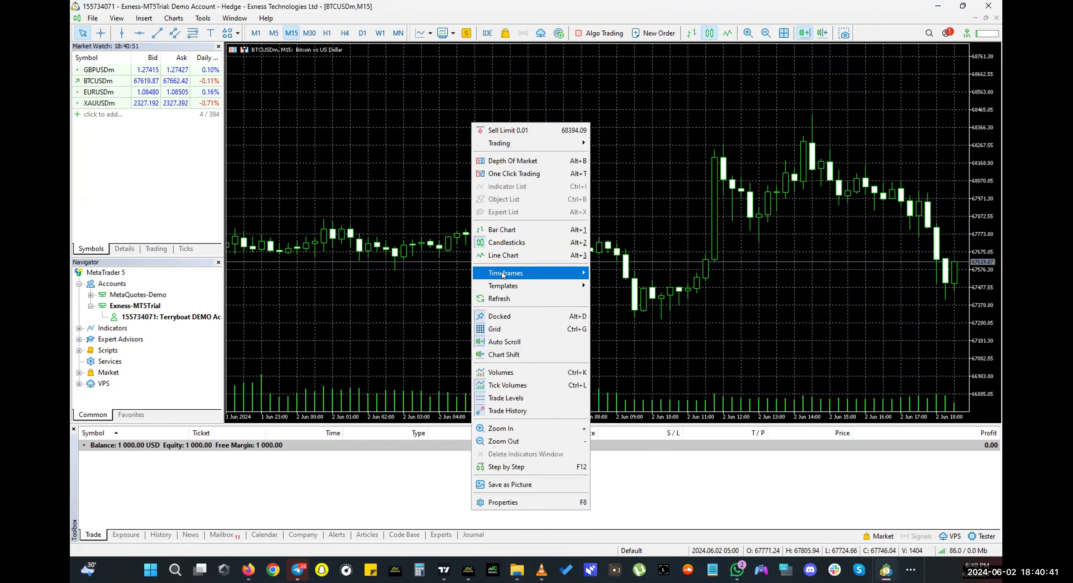
mouse_move(547, 287)
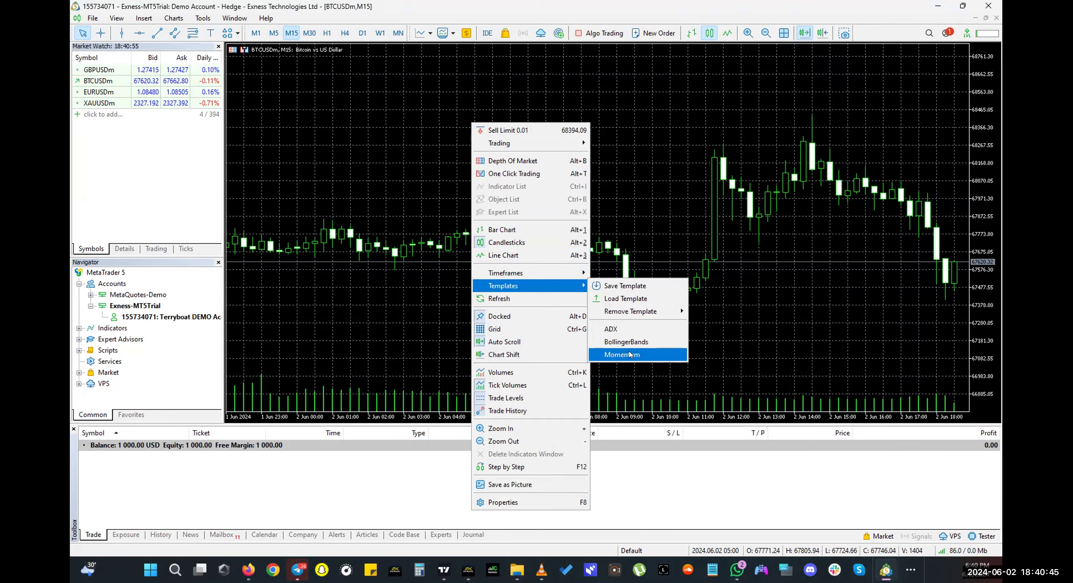
left_click(617, 476)
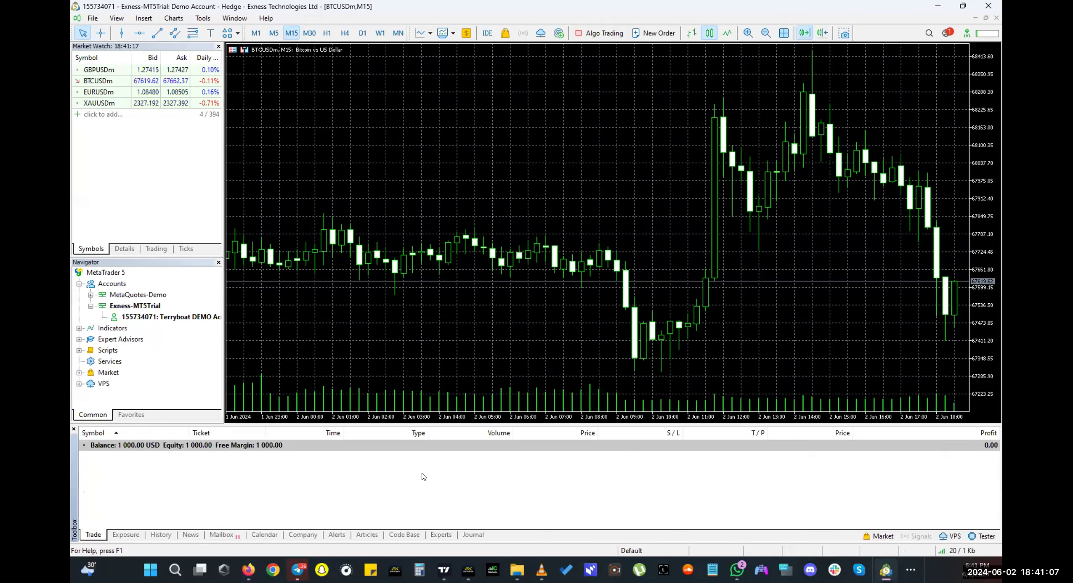
- View the colour settings in the BTCUSDm chart's properties and close them without changes
right_click(483, 138)
left_click(547, 518)
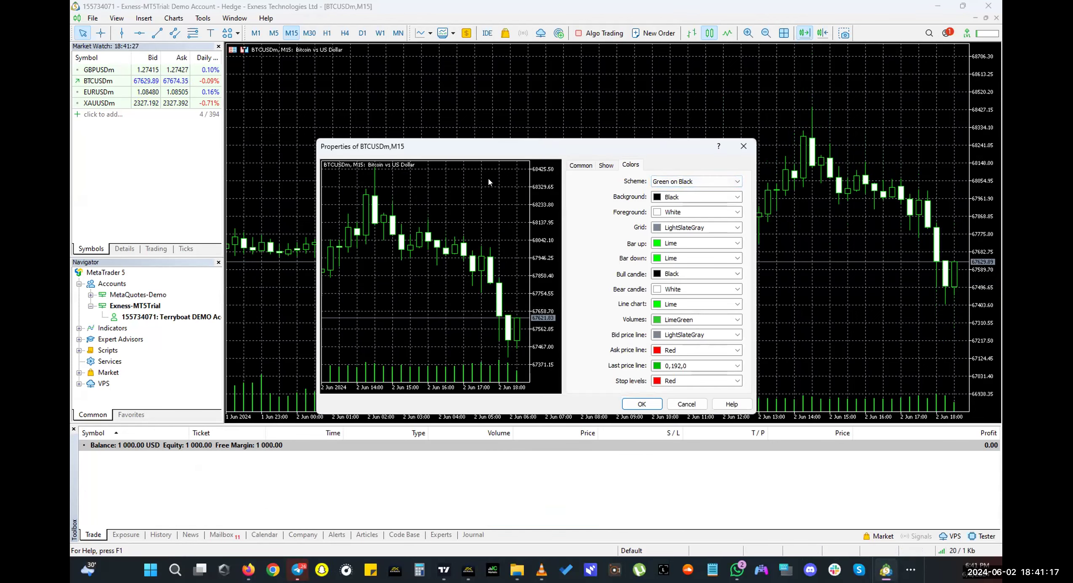
left_click(743, 146)
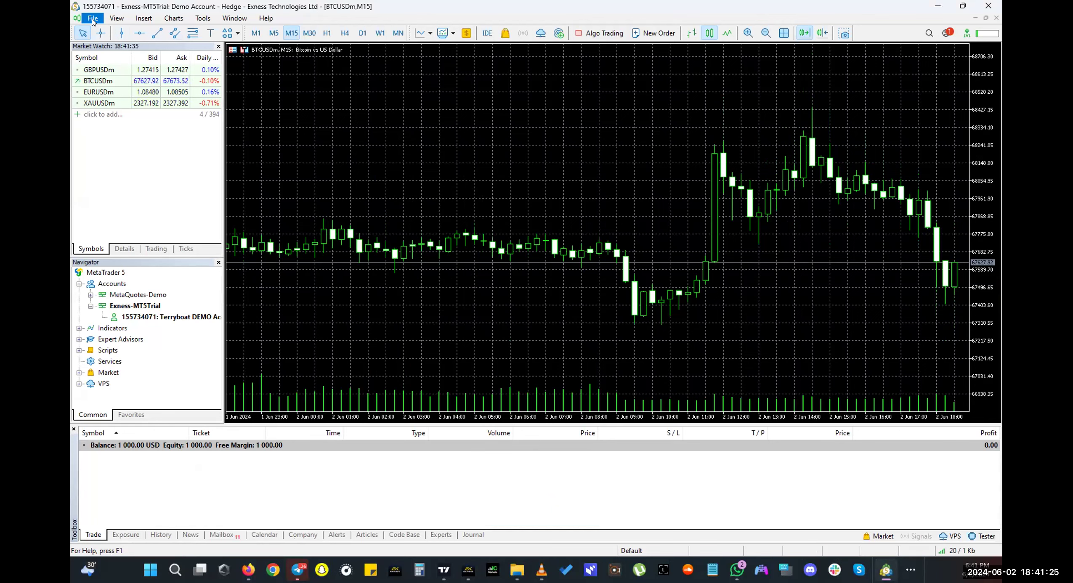
- Reopen the data folder's MQL5 > Profiles > Templates folder, paste NAKED CHART.tpl there again and close File Explorer
left_click(93, 19)
left_click(115, 112)
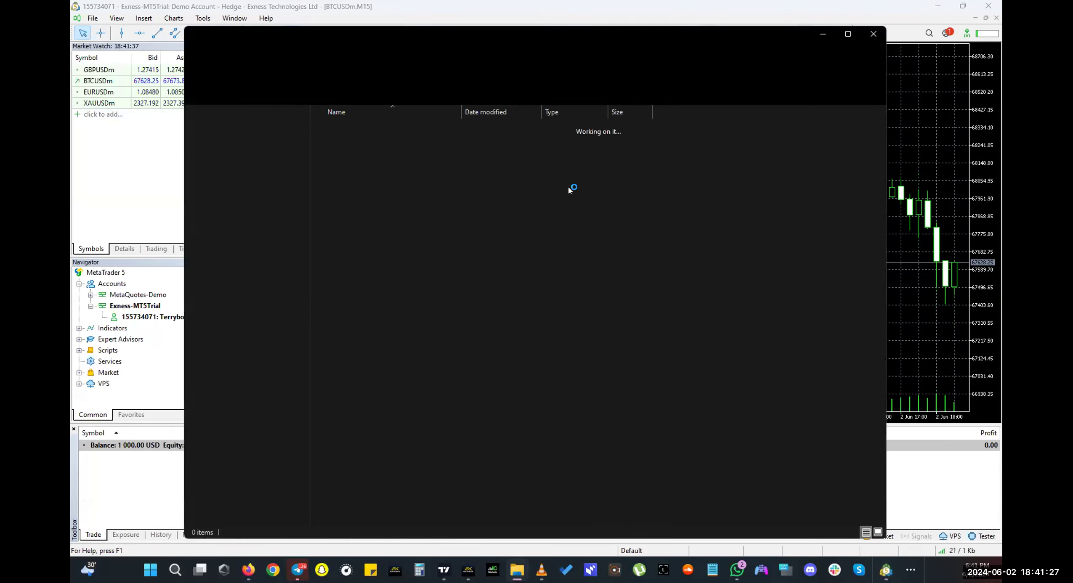
double_click(368, 183)
double_click(358, 251)
double_click(354, 164)
key("ctrl+v")
left_click(527, 266)
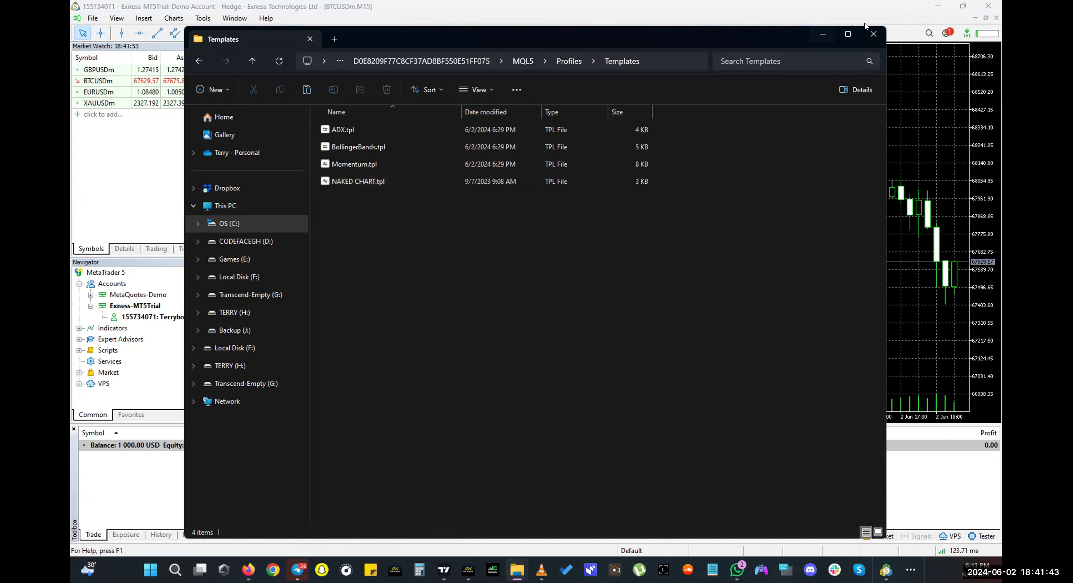
left_click(874, 35)
- Apply the NAKED CHART template to the BTCUSDm chart
right_click(422, 100)
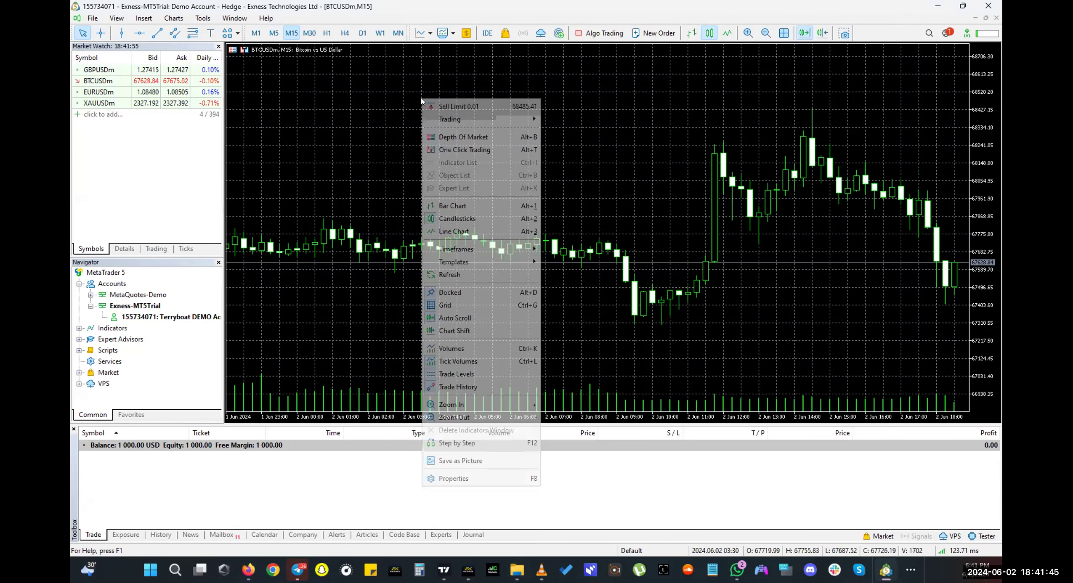
mouse_move(485, 267)
left_click(576, 344)
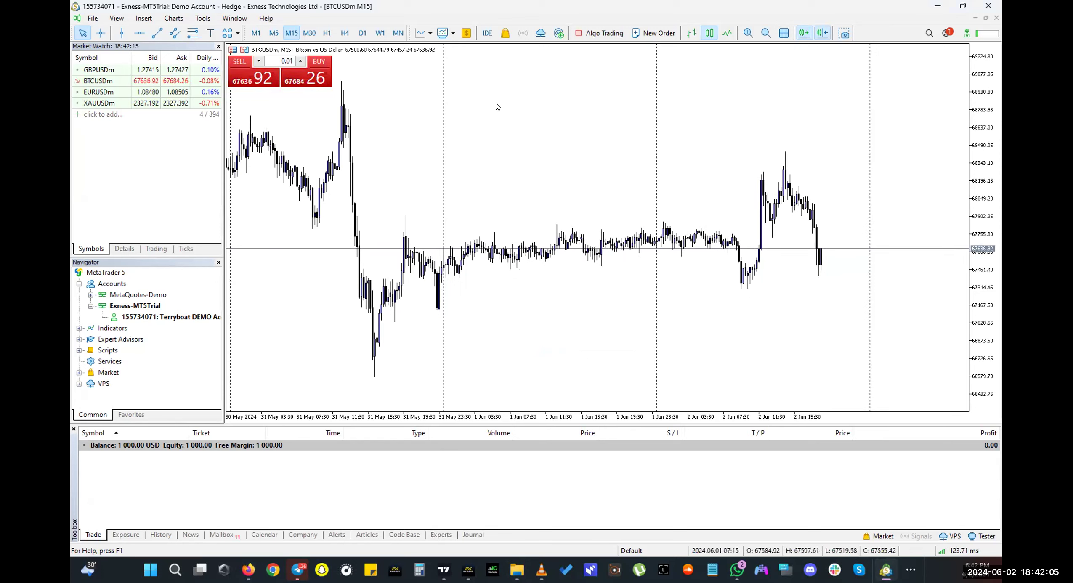
- Set the one-click trading volume on the BTCUSDm chart to 0.50 lots
left_click(291, 61)
key("BackSpace")
type("0.50")
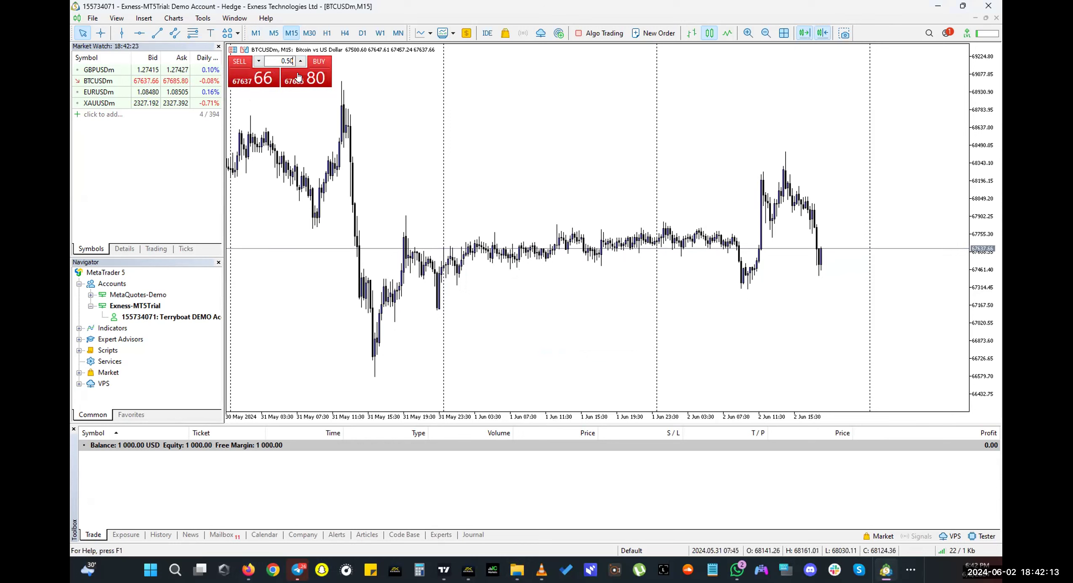
double_click(288, 61)
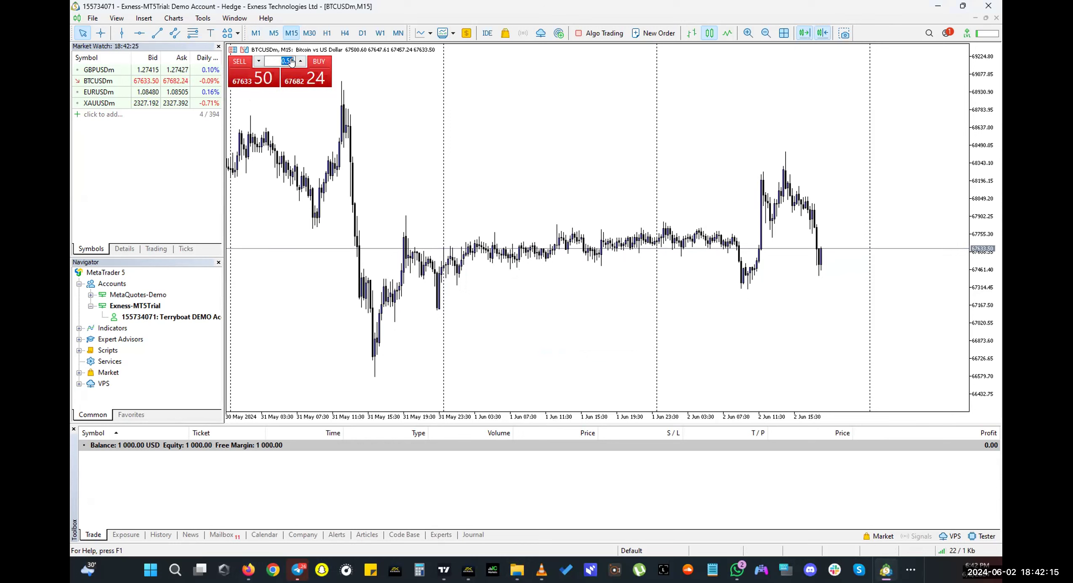
- Accept the One Click Trading terms and place a 0.50-lot BTCUSDm sell order at market price
left_click(313, 79)
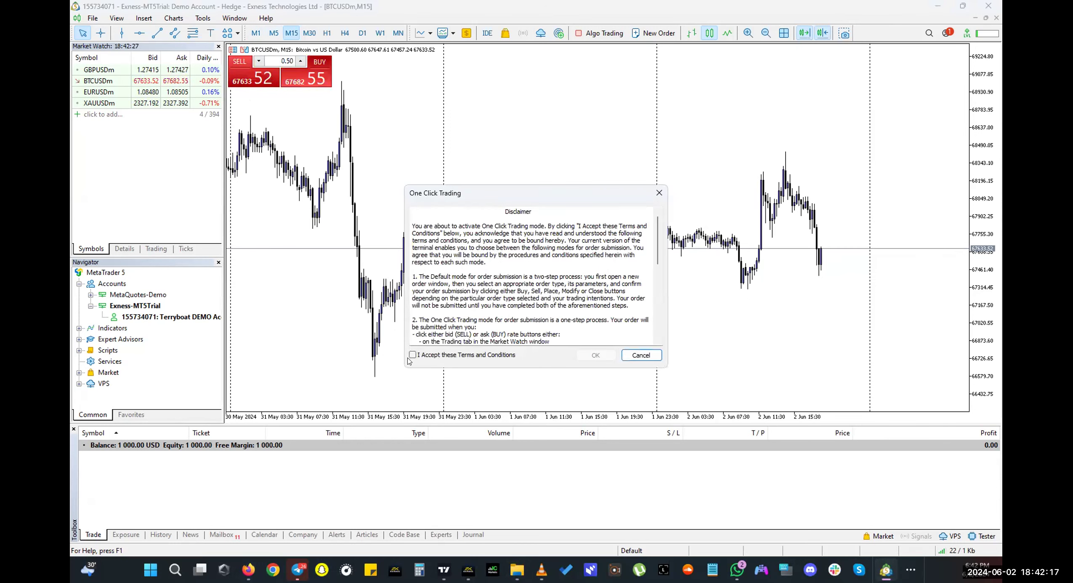
left_click(413, 355)
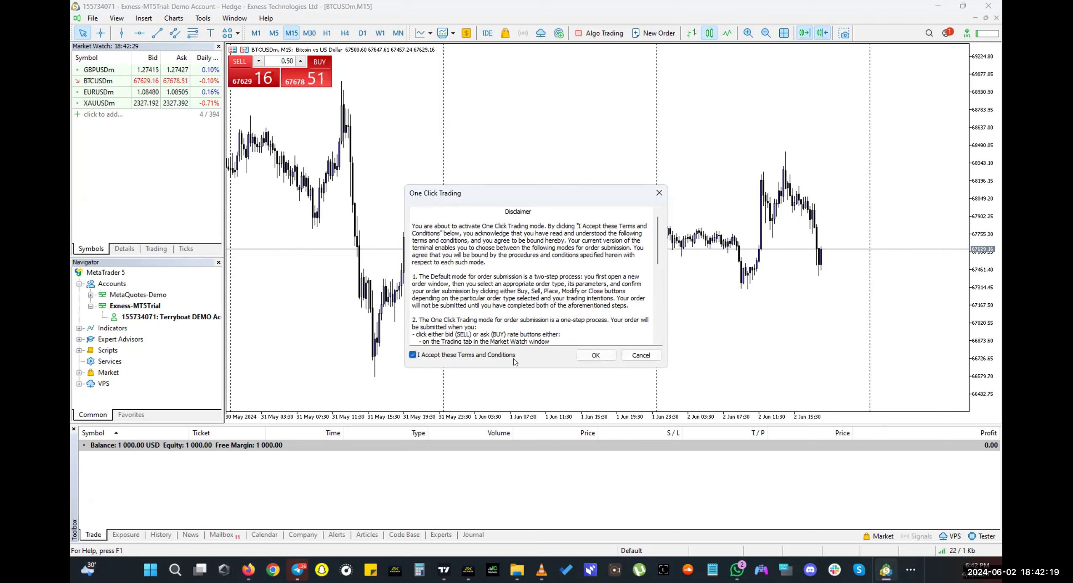
left_click(595, 356)
left_click(247, 65)
left_click(212, 448)
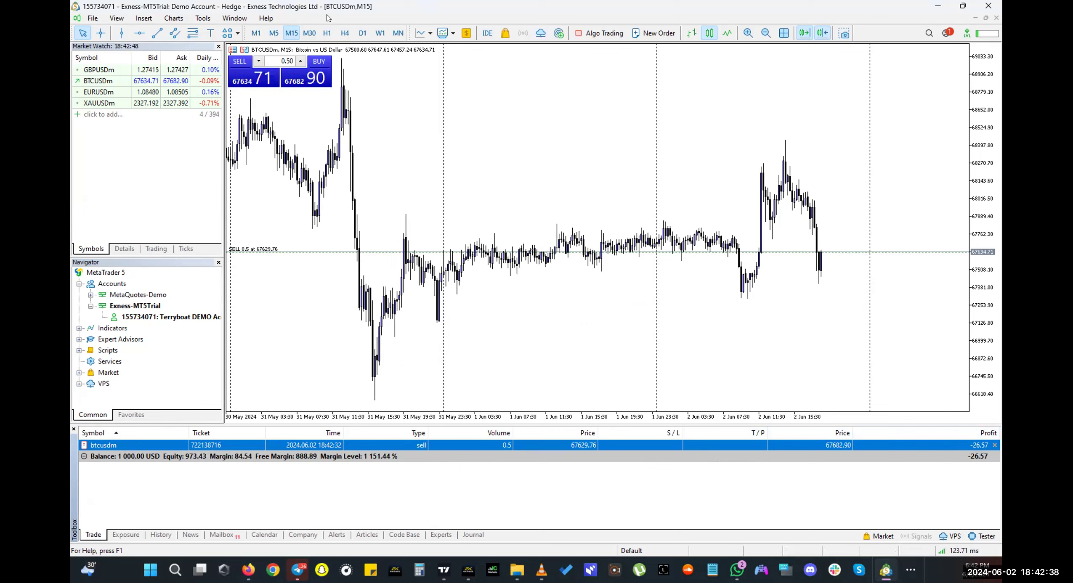
- View the BTCUSDm chart in every timeframe from M1 to Monthly, and compare M15 with H4
left_click(266, 18)
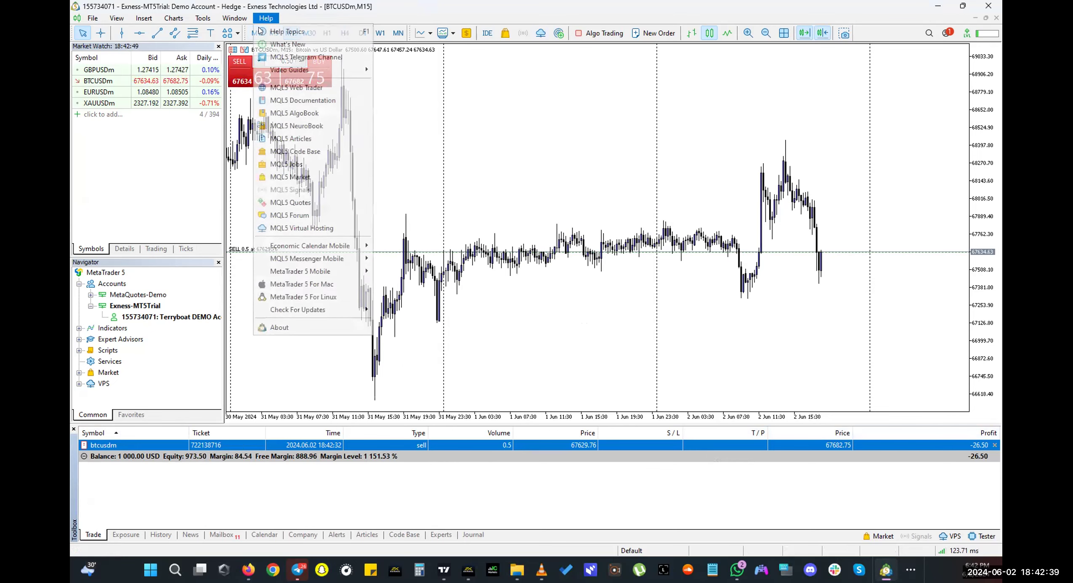
left_click(549, 142)
left_click(256, 33)
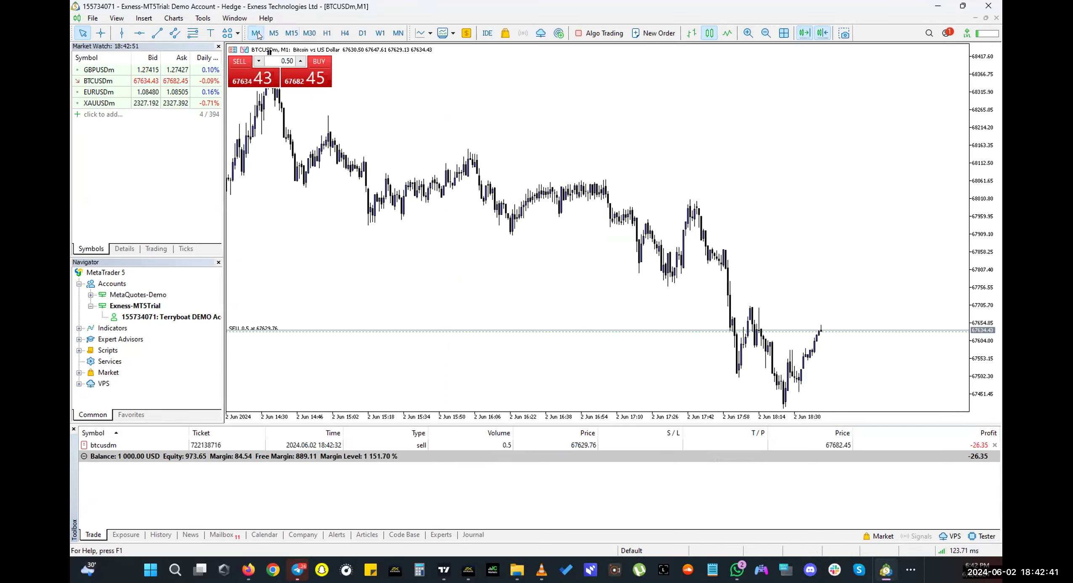
left_click_drag(990, 197, 989, 219)
left_click(274, 33)
left_click(292, 34)
left_click(309, 33)
left_click(327, 33)
left_click(345, 33)
left_click(363, 33)
left_click(381, 33)
left_click(398, 33)
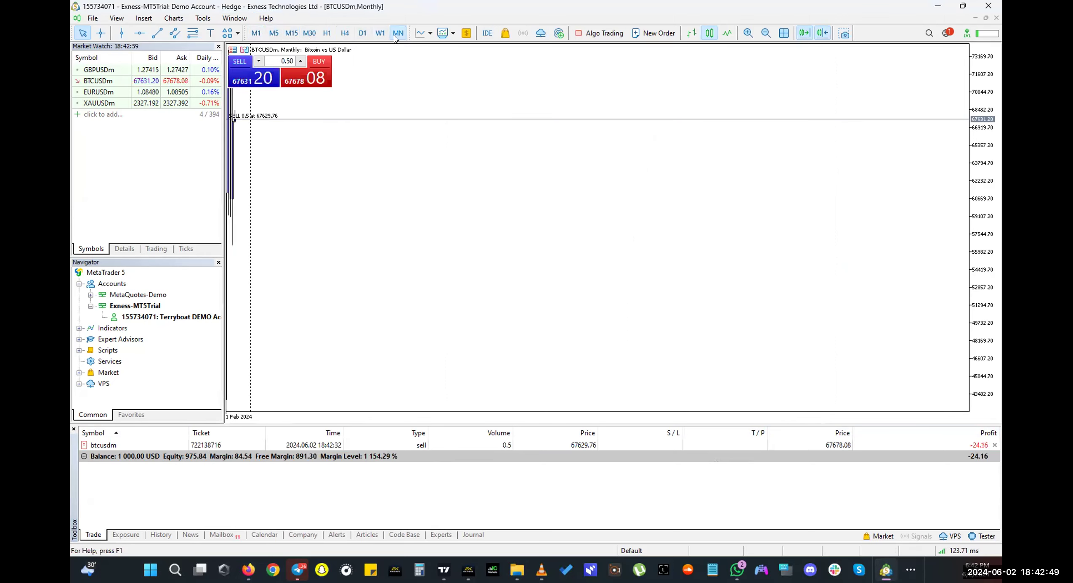
left_click(295, 36)
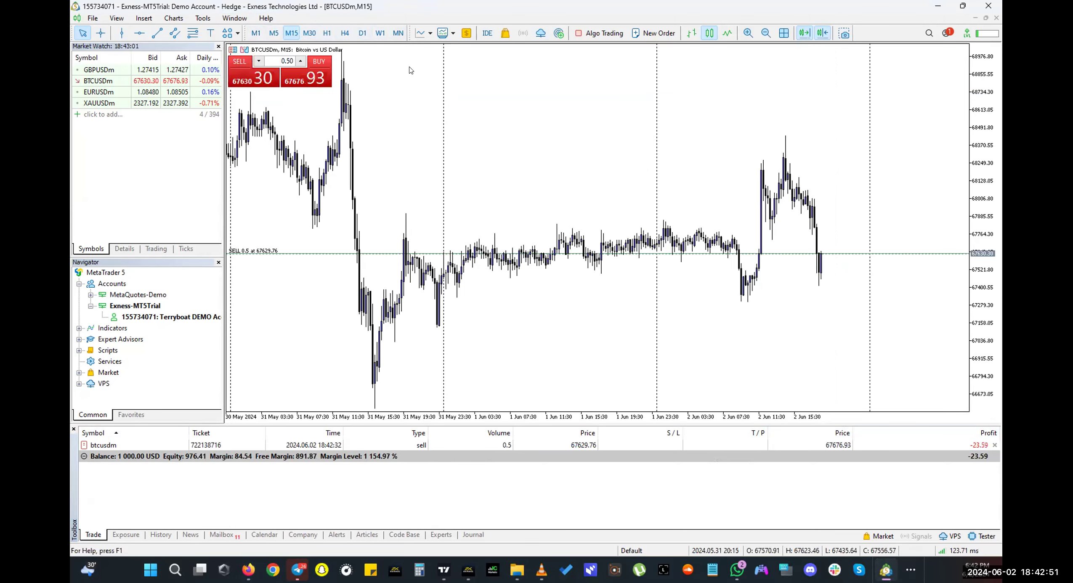
left_click(343, 36)
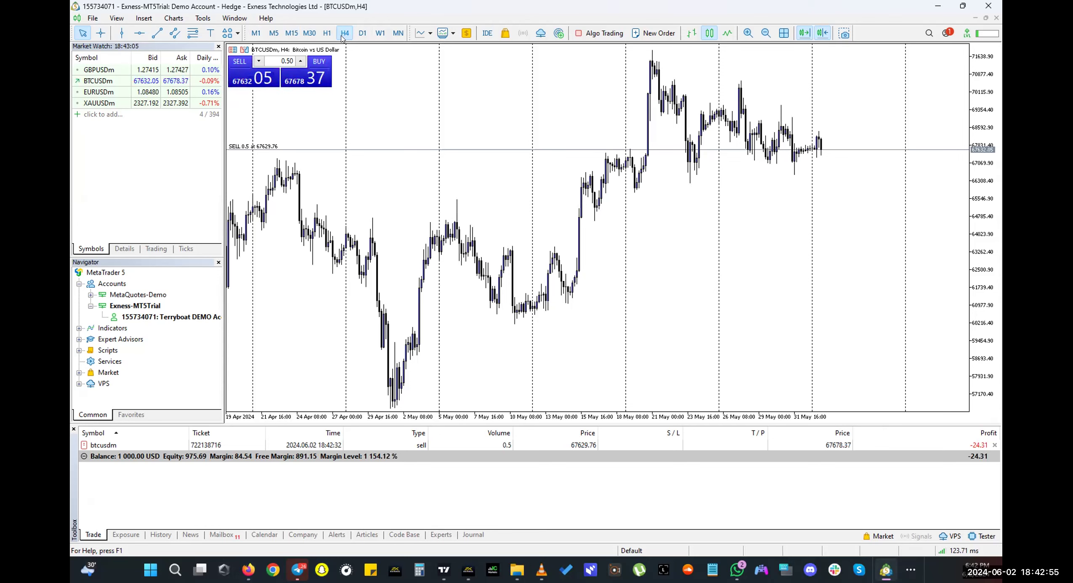
left_click(291, 33)
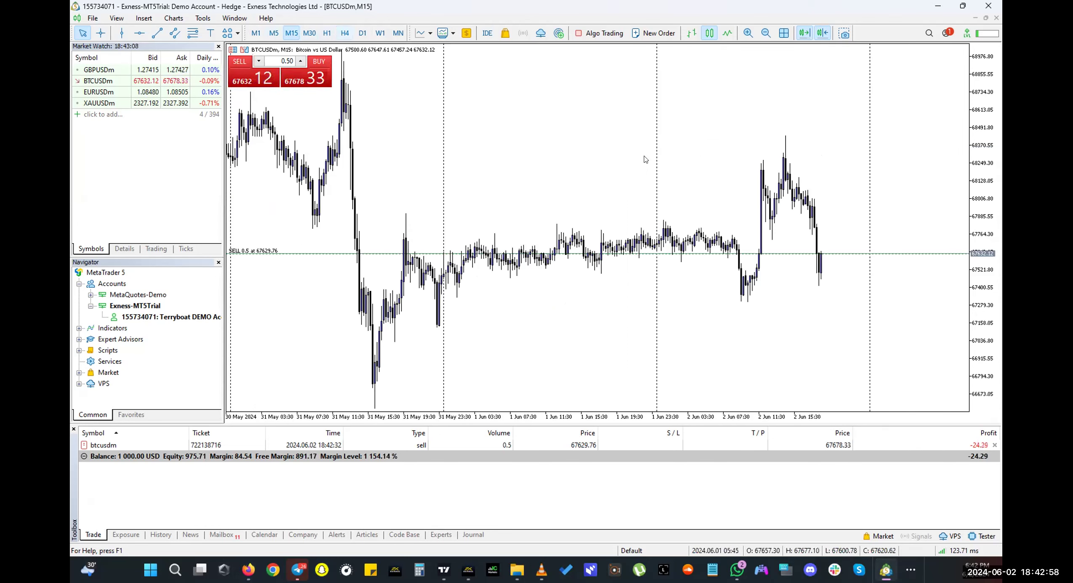
- Switch the BTCUSDm chart to M5 and set the sell position's stop loss at 68010.42 above its entry line
left_click(272, 34)
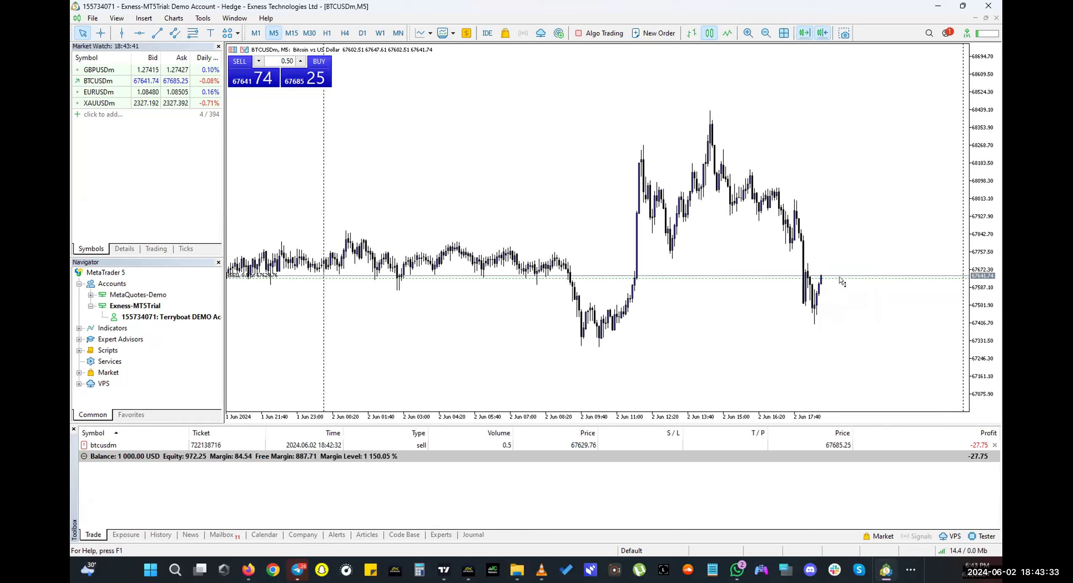
left_click_drag(838, 281, 837, 201)
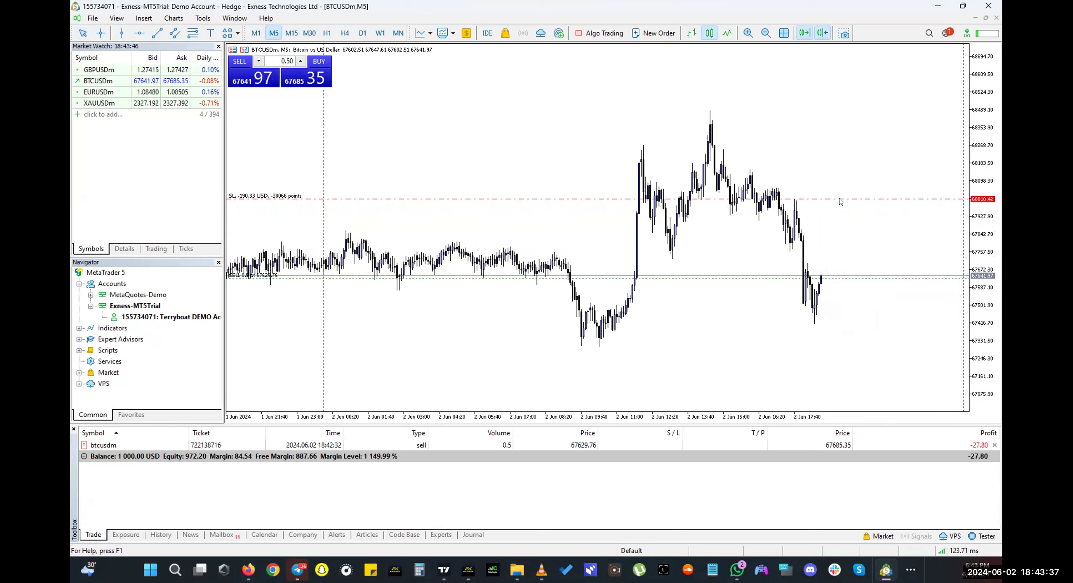
left_click_drag(842, 199, 842, 199)
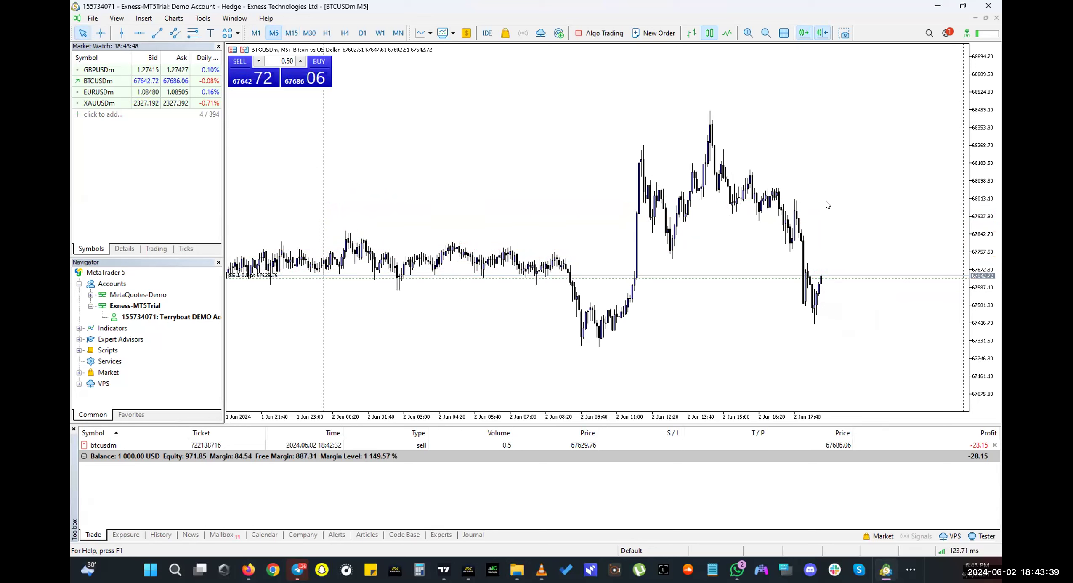
- Add a take profit to the sell position at 67289.58 and lower it to 67114.66
left_click_drag(993, 186, 980, 227)
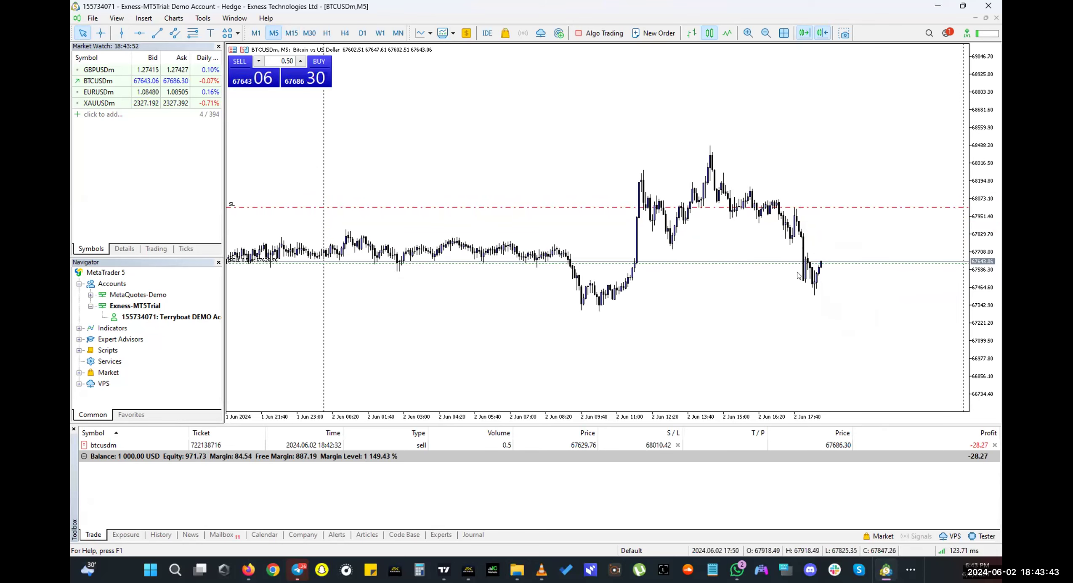
left_click_drag(786, 266, 782, 314)
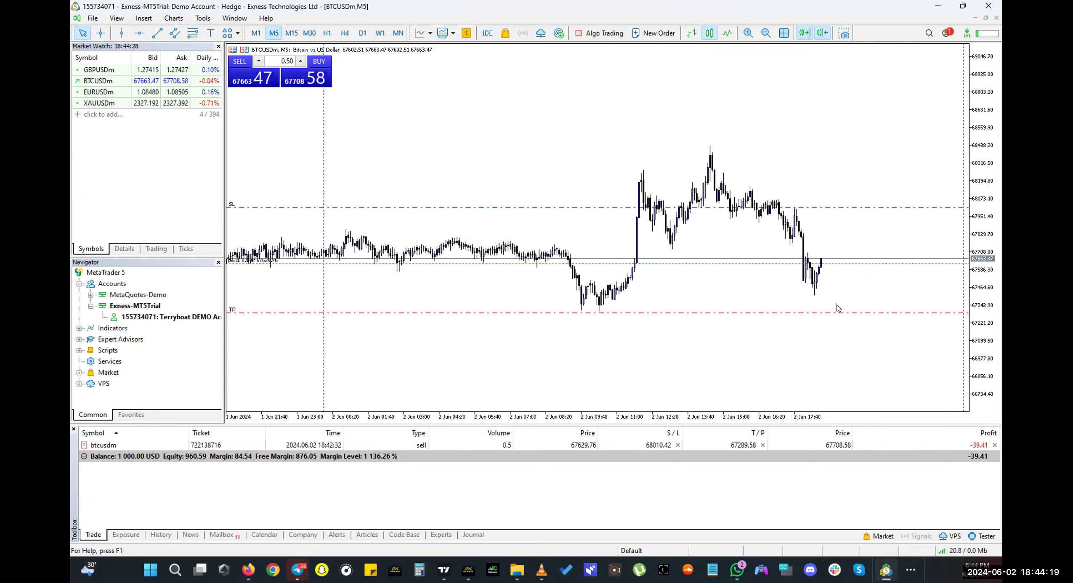
left_click_drag(838, 313, 836, 339)
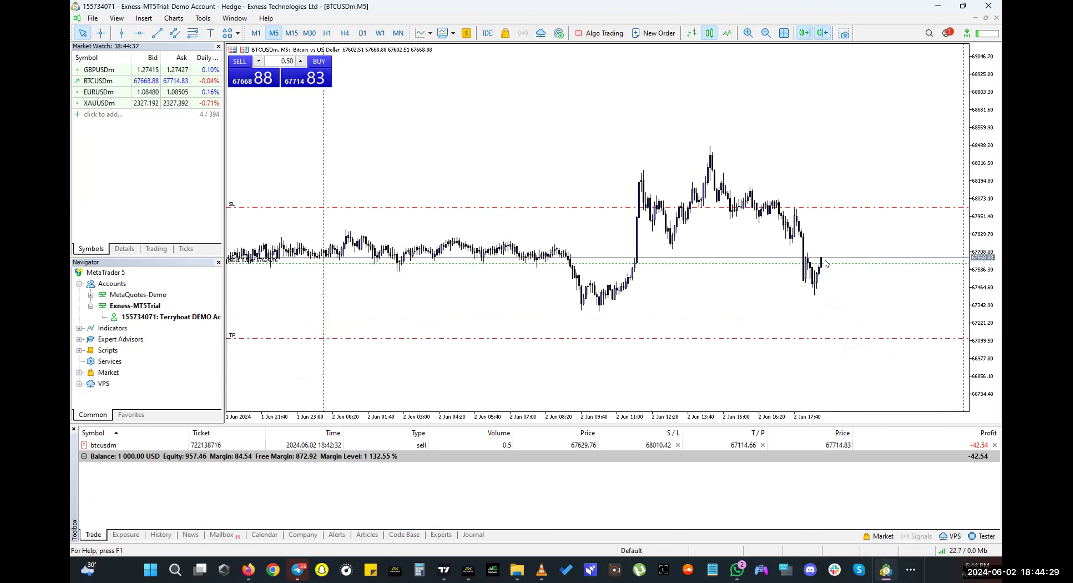
left_click_drag(977, 207, 977, 201)
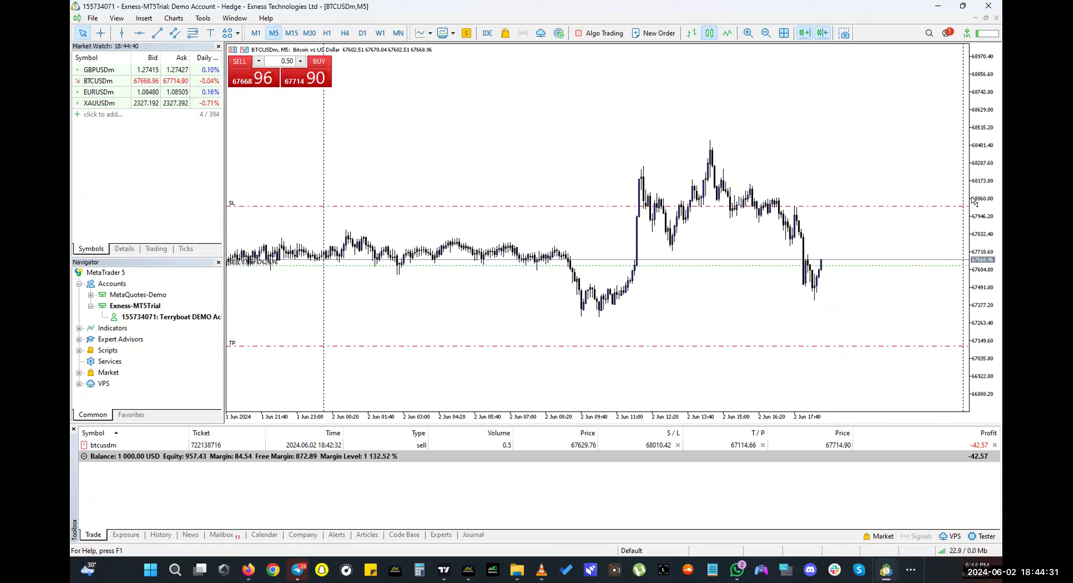